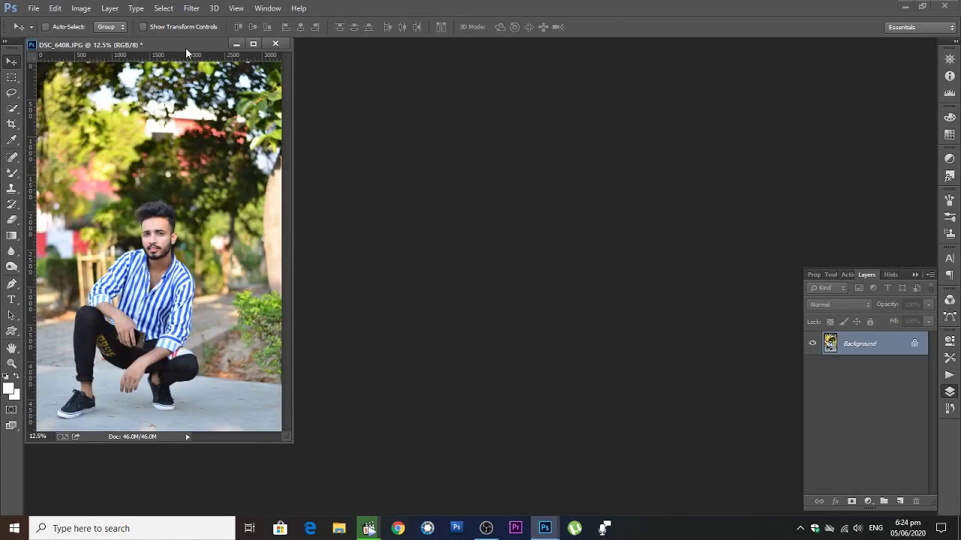
Step: Dock the floating DSC_6408.JPG window as a tabbed document
mouse_move(186, 47)
left_mouse_down()
mouse_move(308, 77)
mouse_move(347, 46)
left_mouse_up()
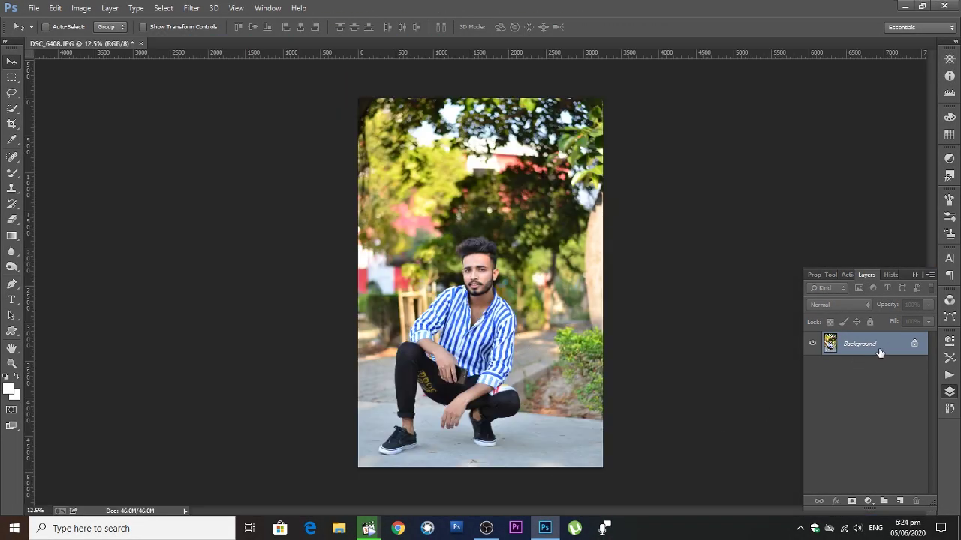
Step: Duplicate the Background layer and apply Auto Tone and Auto Contrast to the copy
left_click_drag(880, 352, 900, 502)
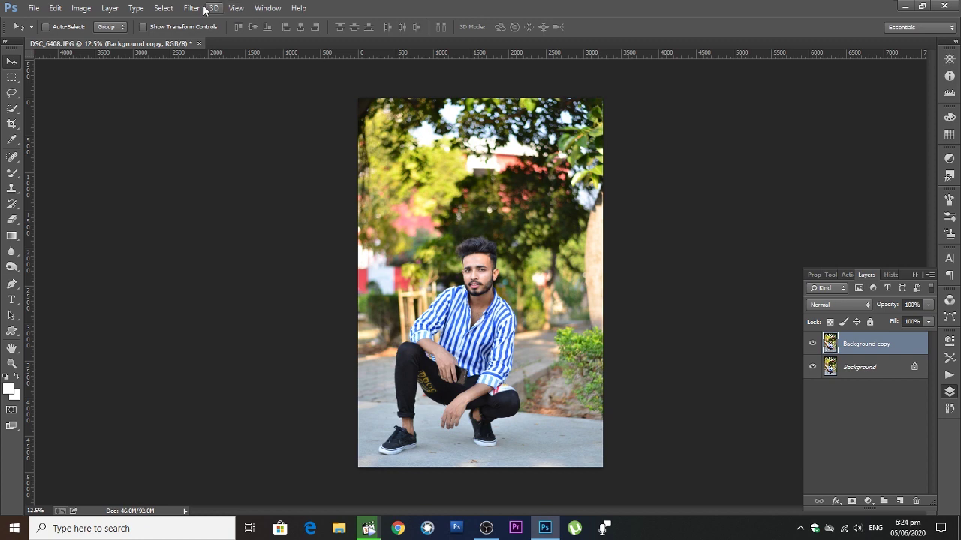
left_click(82, 9)
left_click(125, 54)
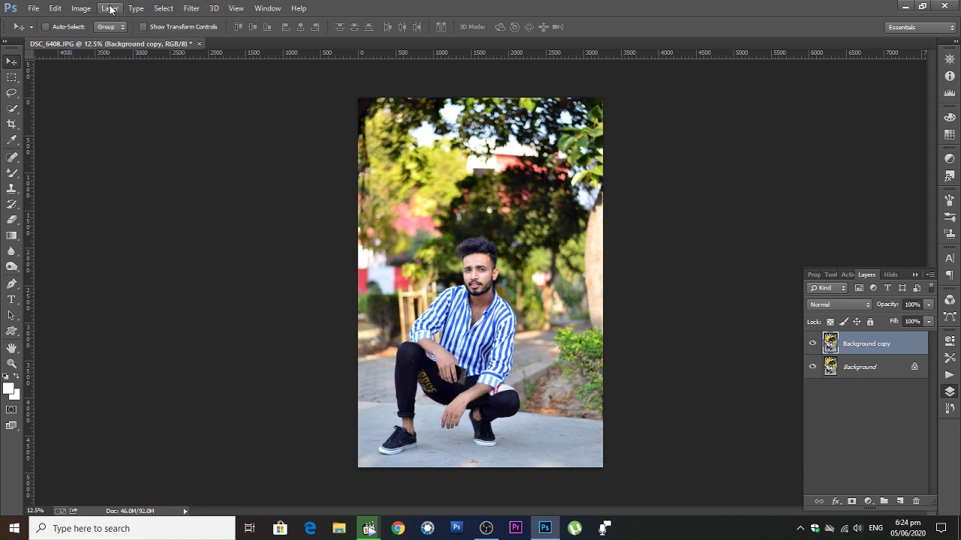
left_click(90, 8)
left_click(98, 65)
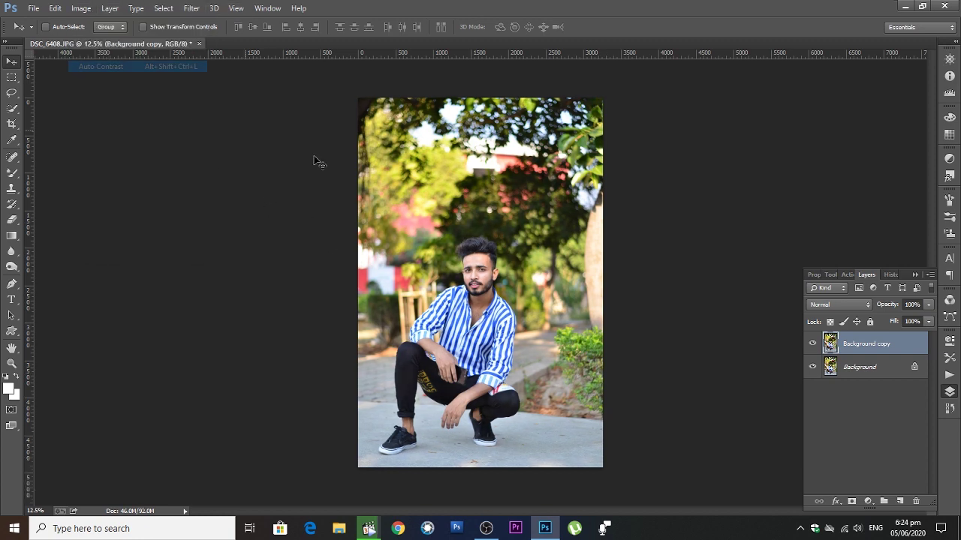
Step: Open the Filter menu and close it without applying a filter
scroll(481, 259, "up", 2)
scroll(480, 259, "down", 3)
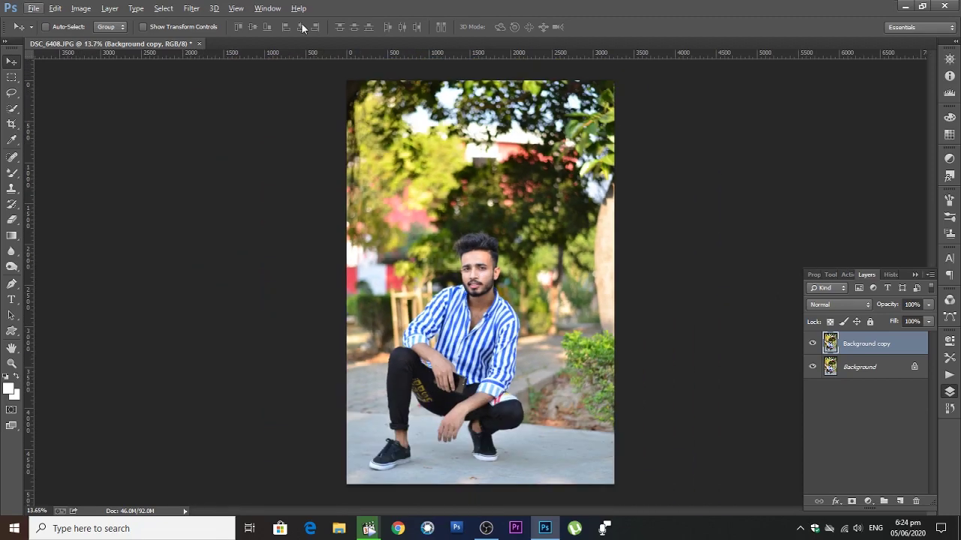
left_click(191, 9)
left_click(364, 131)
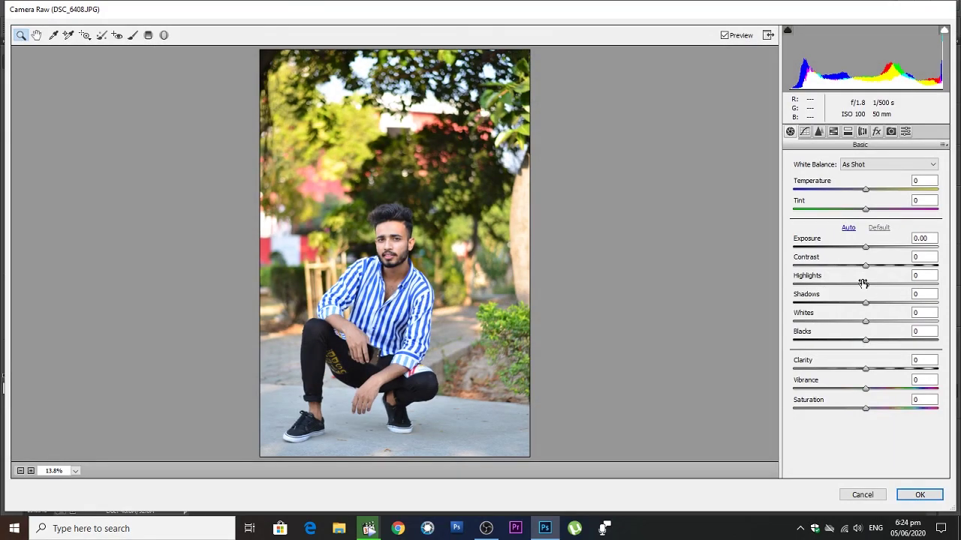
Step: In Camera Raw Basic, set Highlights to -100 and adjust Shadows, Whites and Blacks
left_click_drag(863, 282, 757, 297)
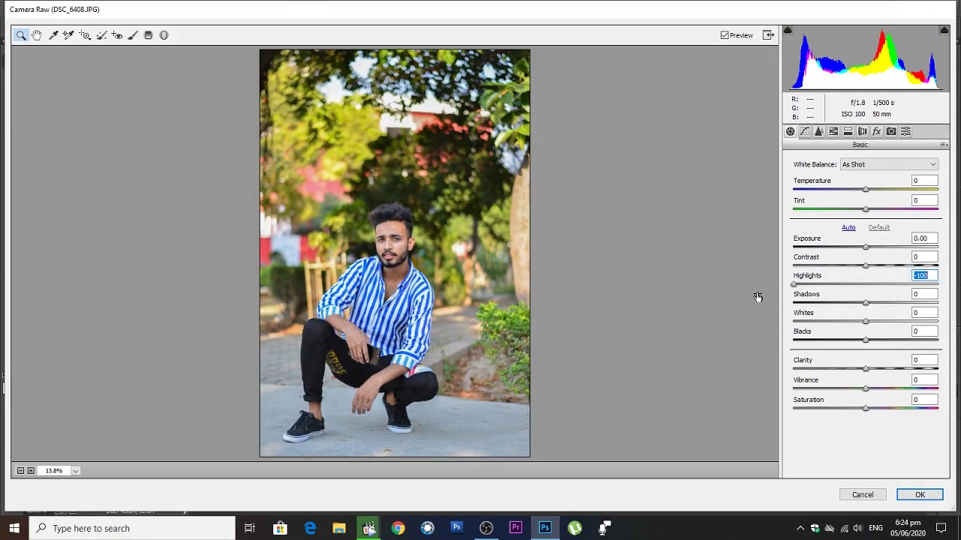
mouse_move(865, 303)
left_mouse_down()
mouse_move(886, 302)
mouse_move(808, 322)
left_mouse_up()
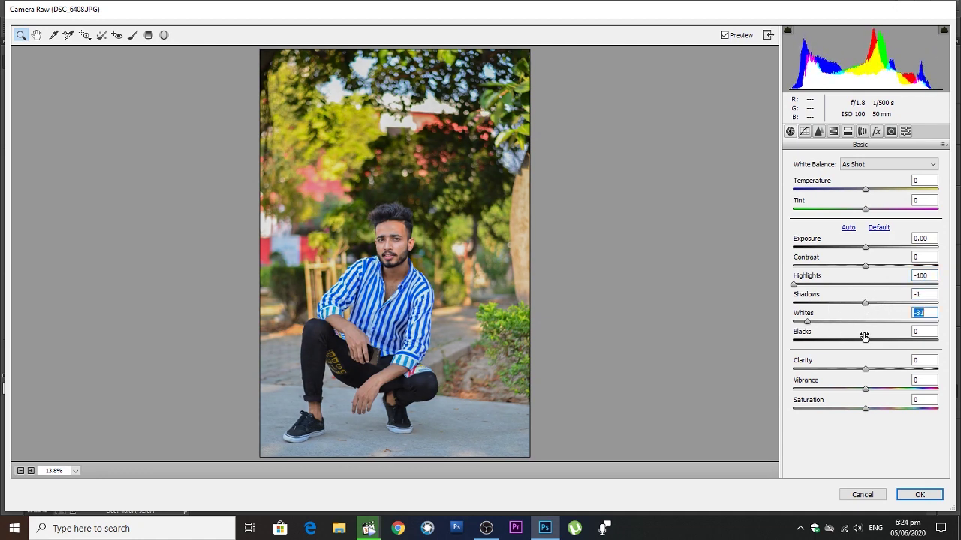
mouse_move(865, 339)
left_mouse_down()
mouse_move(886, 368)
mouse_move(869, 368)
mouse_move(888, 390)
left_mouse_up()
Step: In HSL, desaturate the Yellows and Oranges and raise Orange luminance
left_click(820, 131)
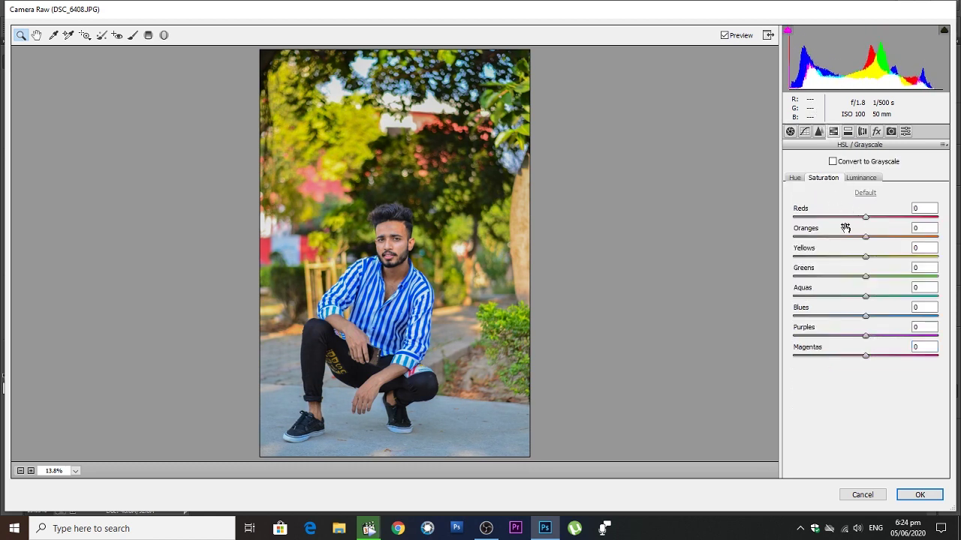
left_click_drag(865, 257, 821, 262)
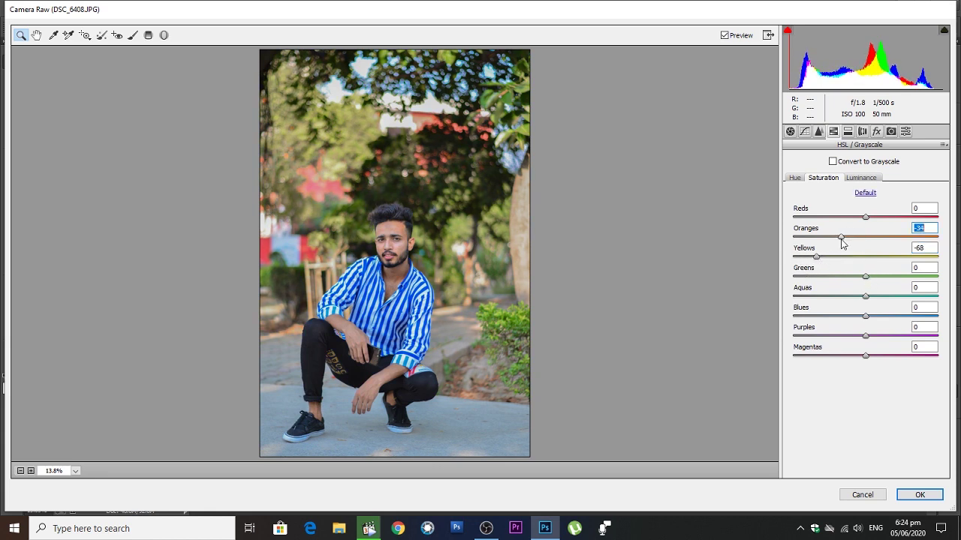
left_click(861, 178)
left_click_drag(866, 236, 896, 233)
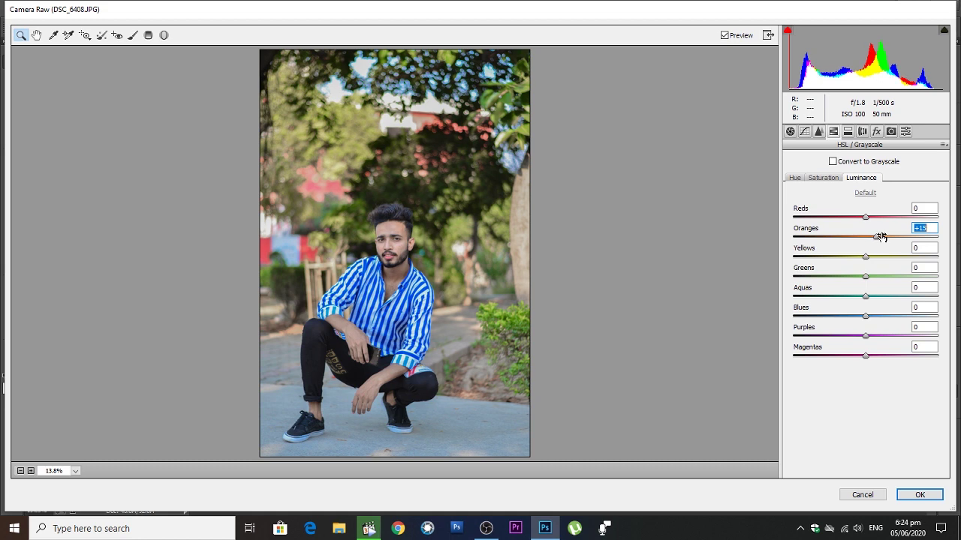
Step: Add a -10 post-crop vignette and boost Blue Primary saturation in Calibration
left_click(875, 131)
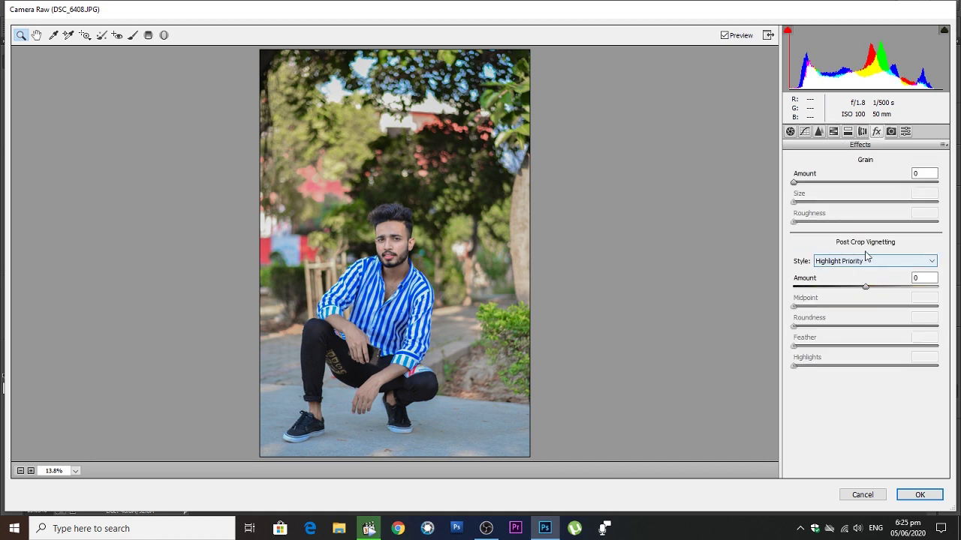
left_click_drag(865, 287, 857, 288)
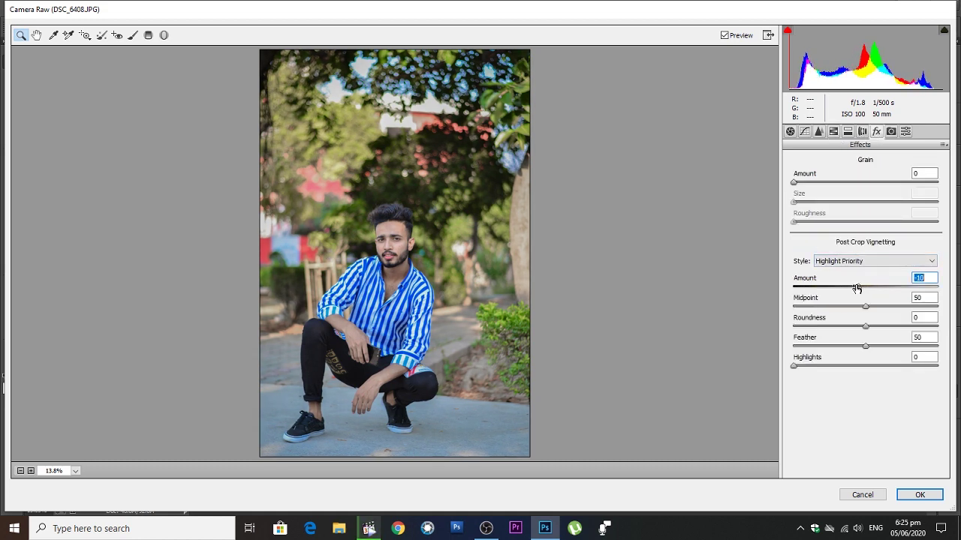
left_click(891, 133)
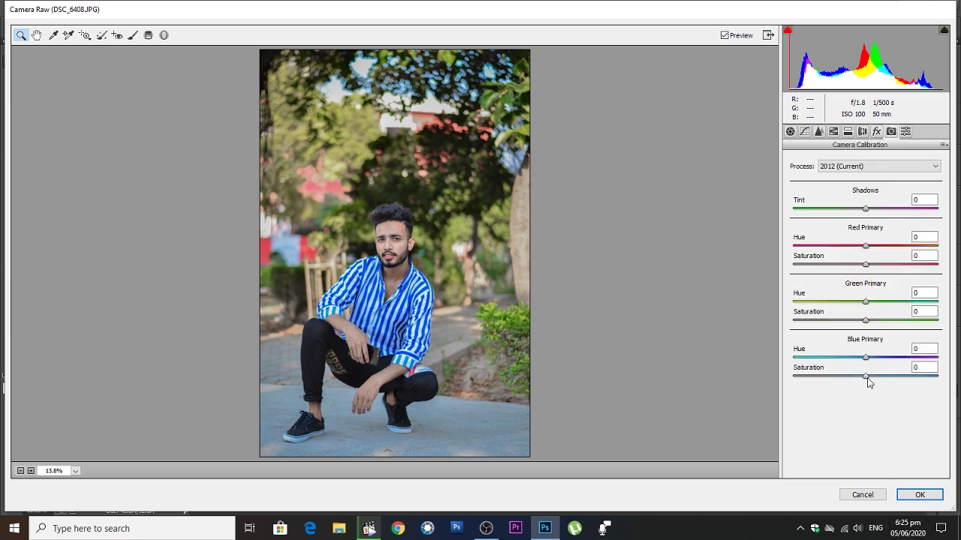
left_click_drag(868, 382, 873, 382)
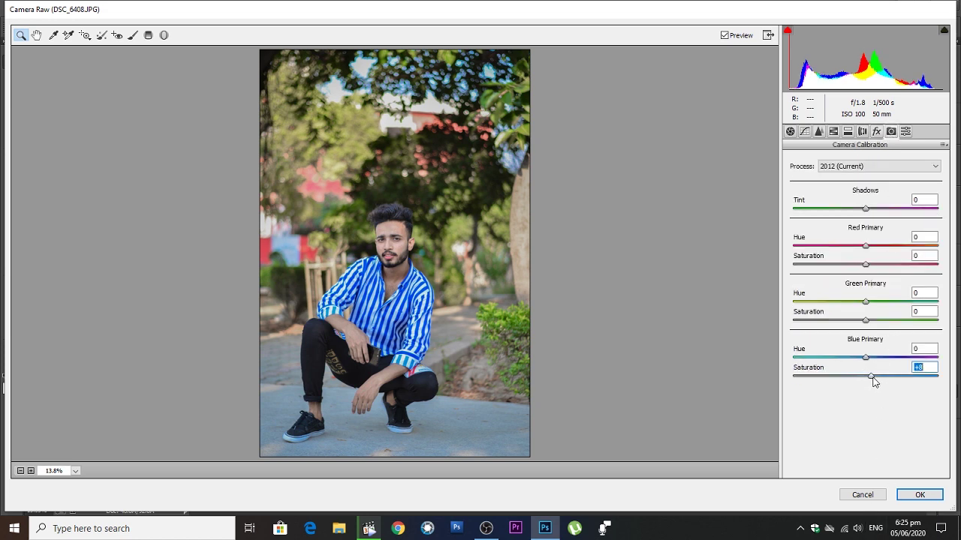
Step: Lower the Greens hue to -39 in HSL and apply the Camera Raw grade
left_click(791, 131)
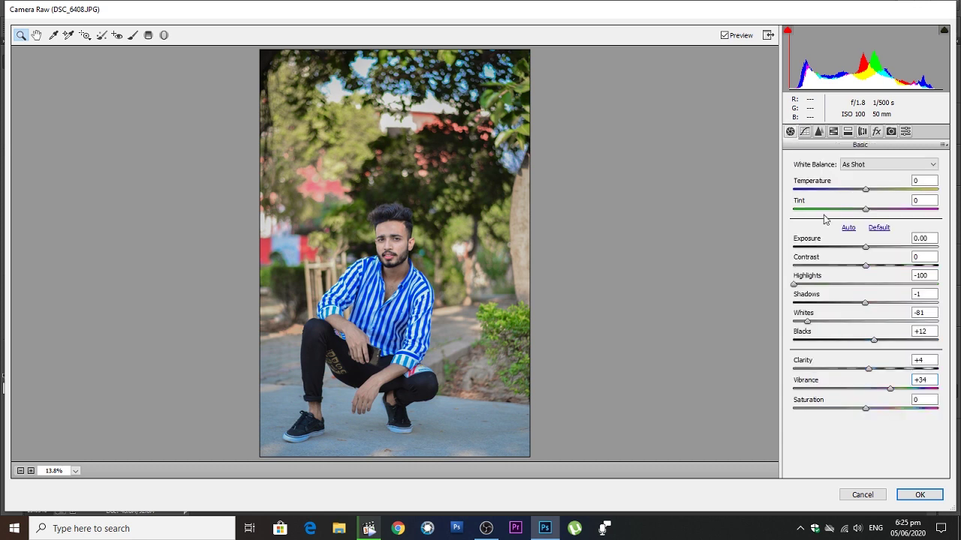
left_click(830, 131)
type("-39")
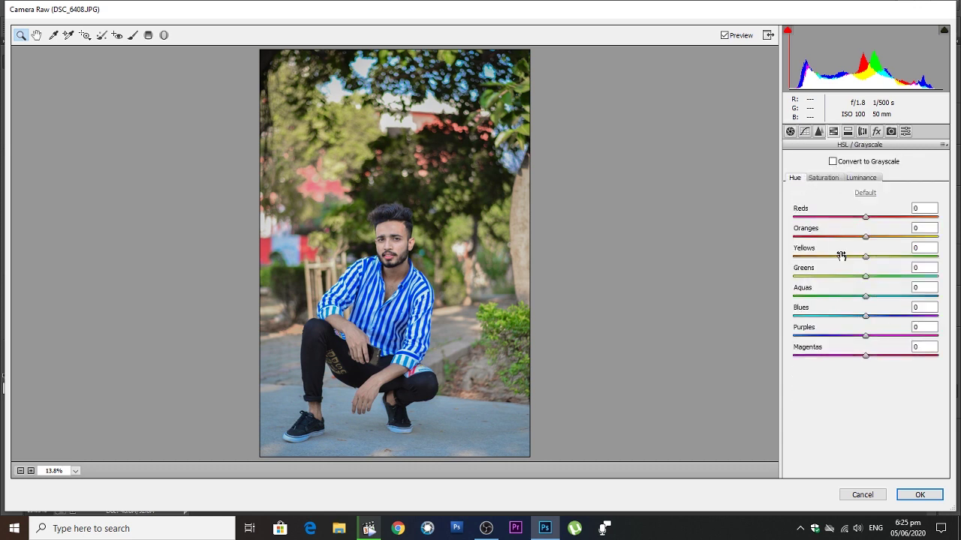
left_click(918, 495)
Step: Duplicate the graded Background copy layer into Background copy 2
scroll(489, 287, "up", 2)
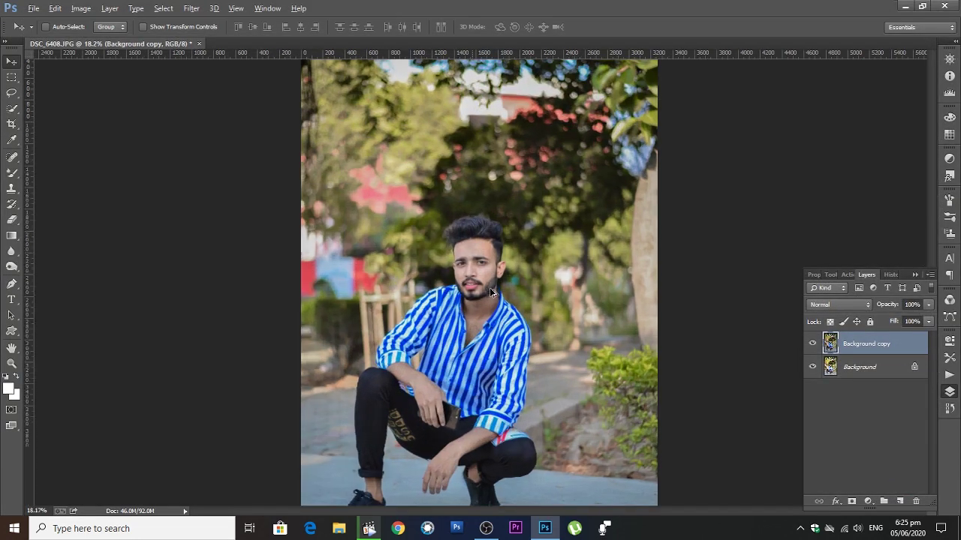
scroll(501, 331, "up", 4)
scroll(501, 331, "up", 1)
scroll(479, 205, "up", 1)
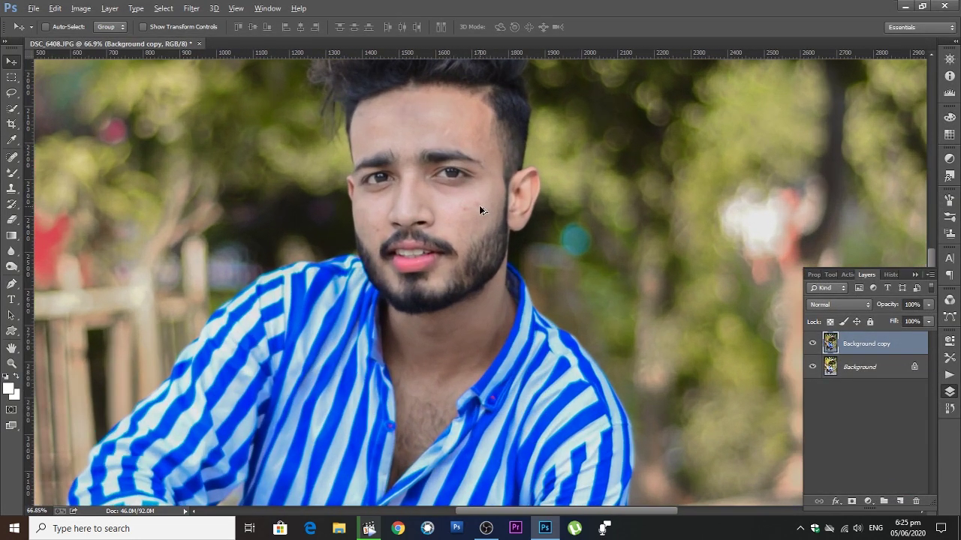
scroll(479, 205, "up", 1)
scroll(478, 205, "up", 1)
left_click_drag(863, 344, 900, 501)
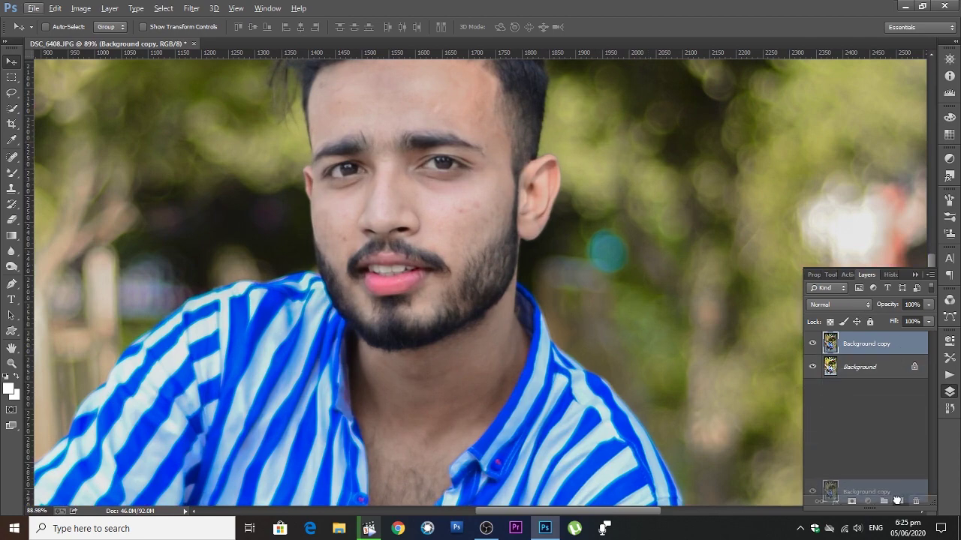
Step: Apply Portraiture skin smoothing, sampling the skin tone from the man's forehead
left_click_drag(480, 182, 482, 281)
left_click(192, 8)
mouse_move(211, 260)
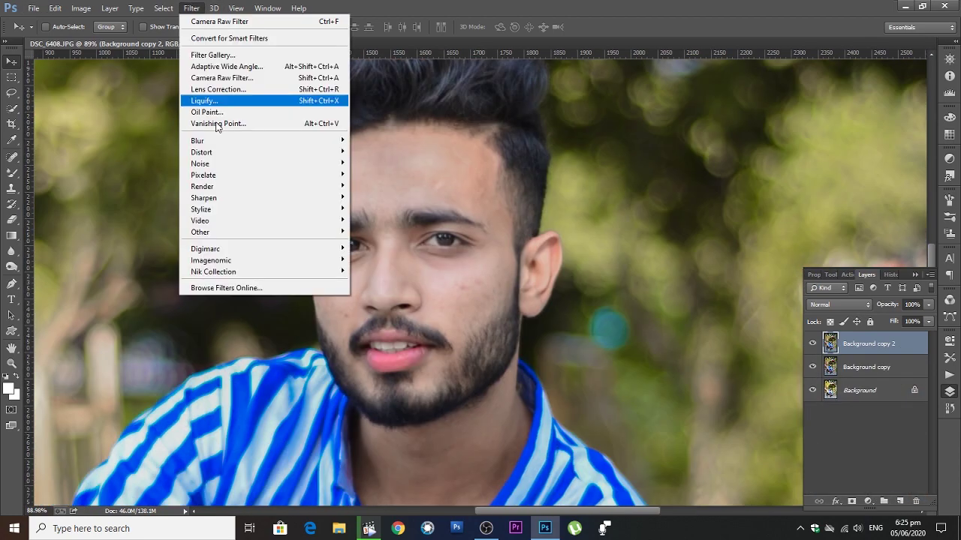
left_click(370, 271)
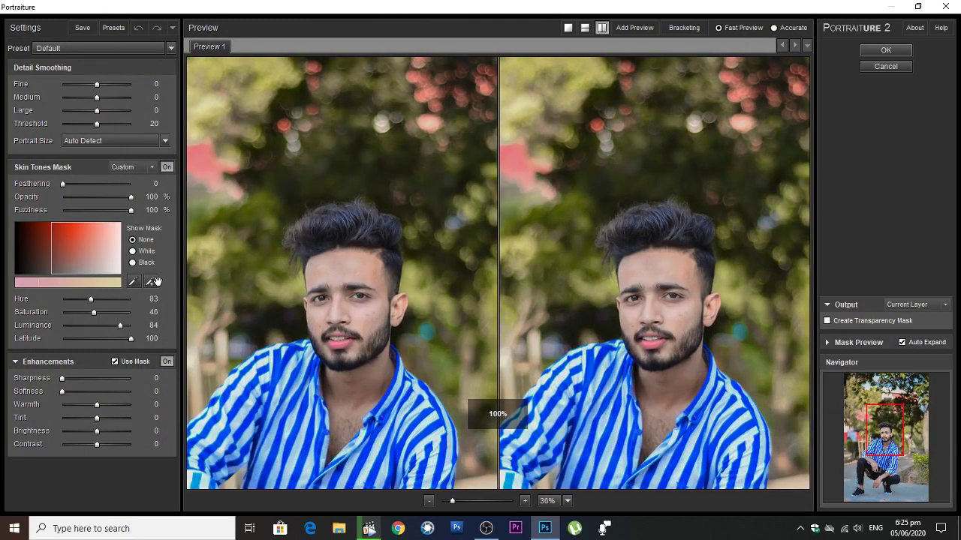
left_click(150, 281)
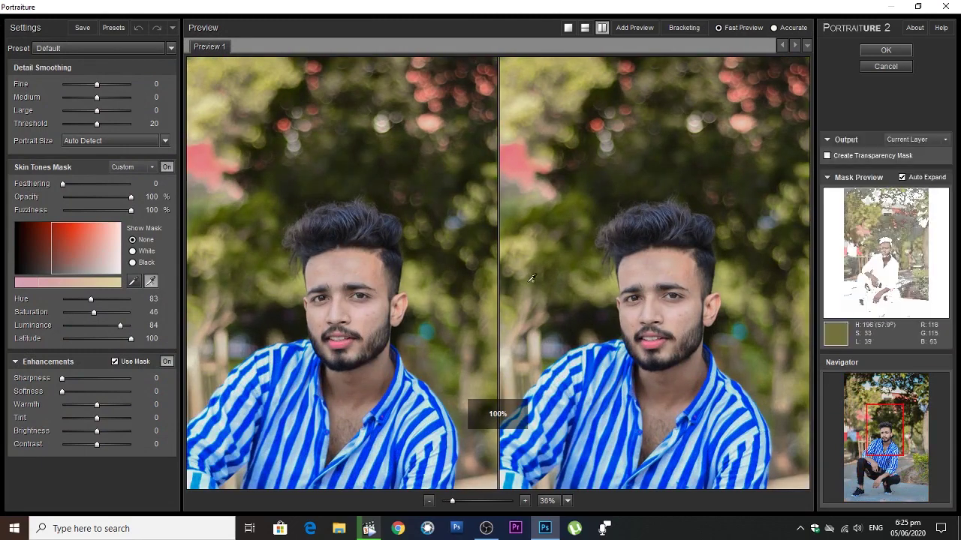
left_click(654, 261)
key("Return")
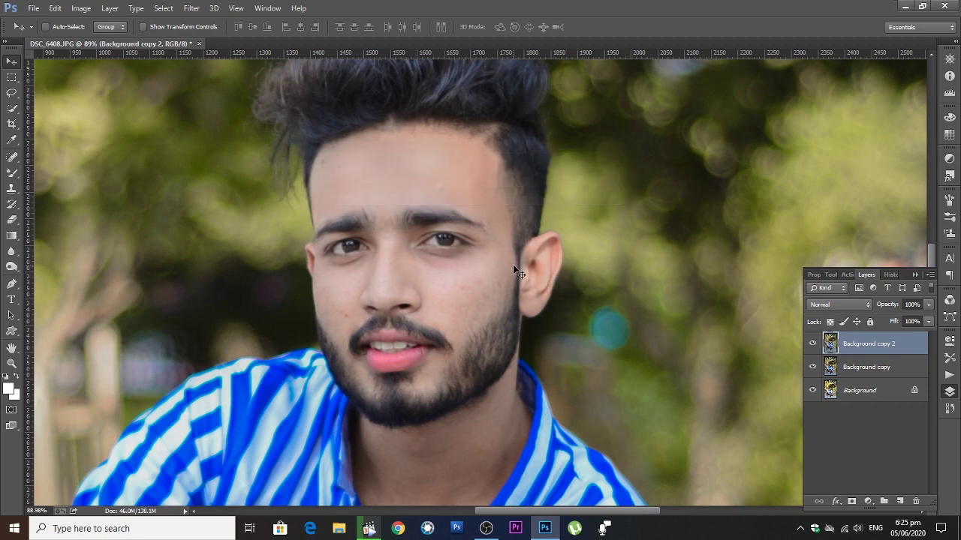
scroll(515, 264, "down", 3)
Step: In Liquify, push the hair up into a taller quiff with a size-300 Forward Warp brush
key("ctrl+shift+x")
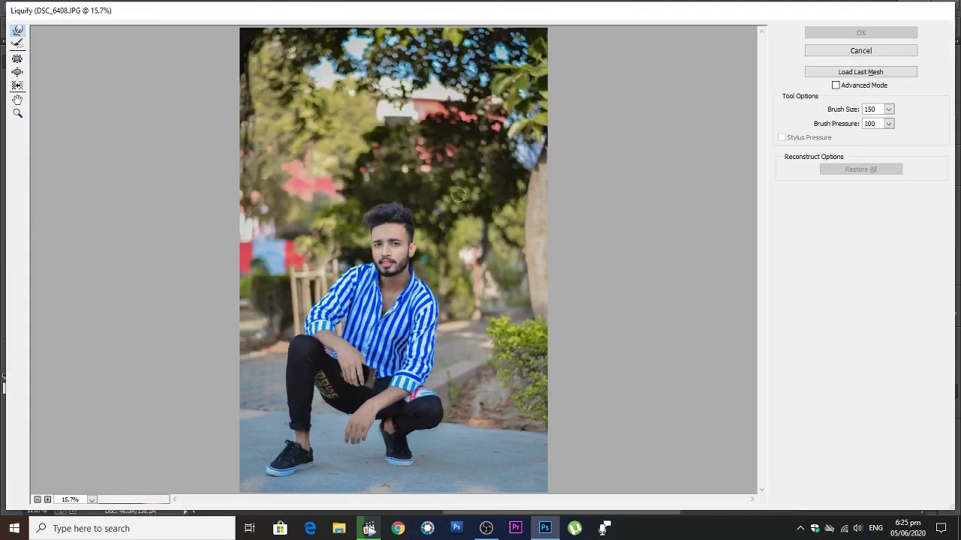
left_click(15, 103)
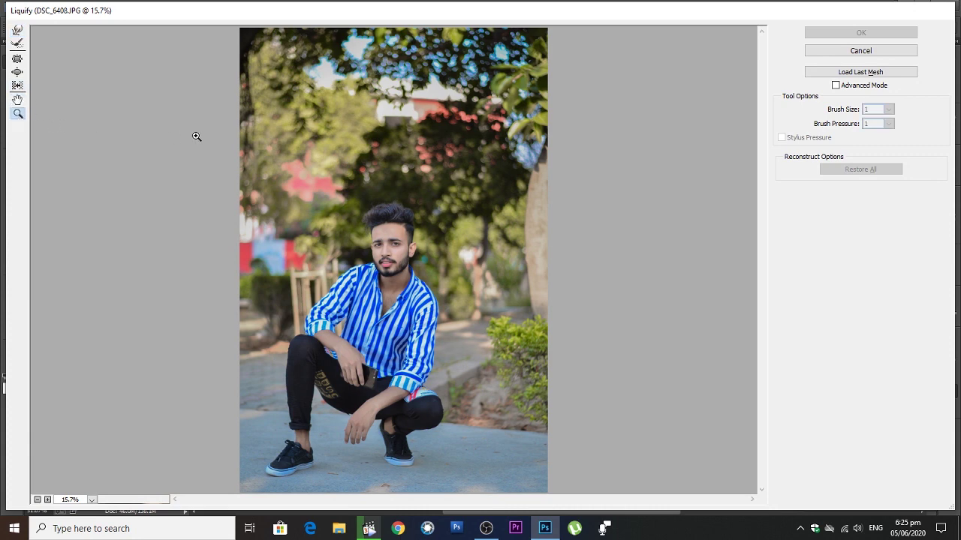
left_click(407, 325)
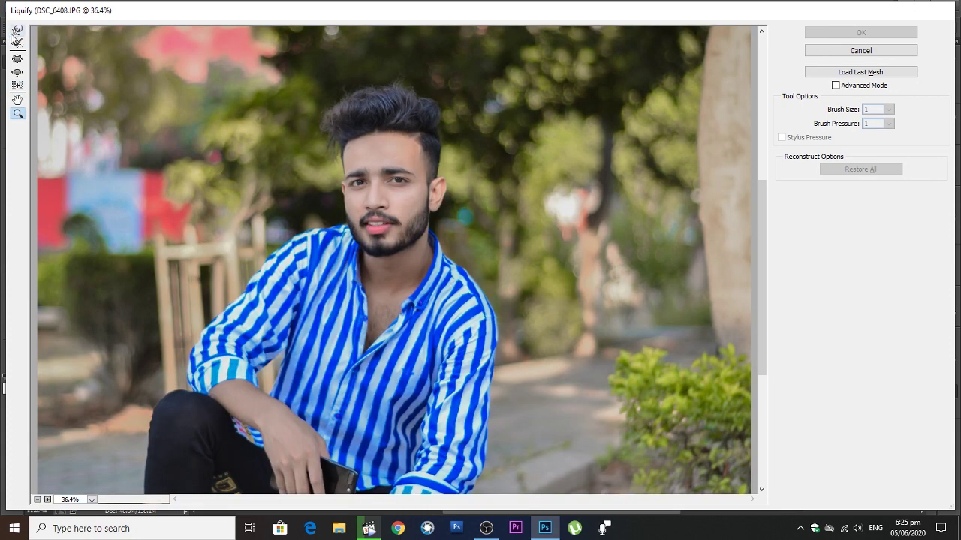
left_click(17, 31)
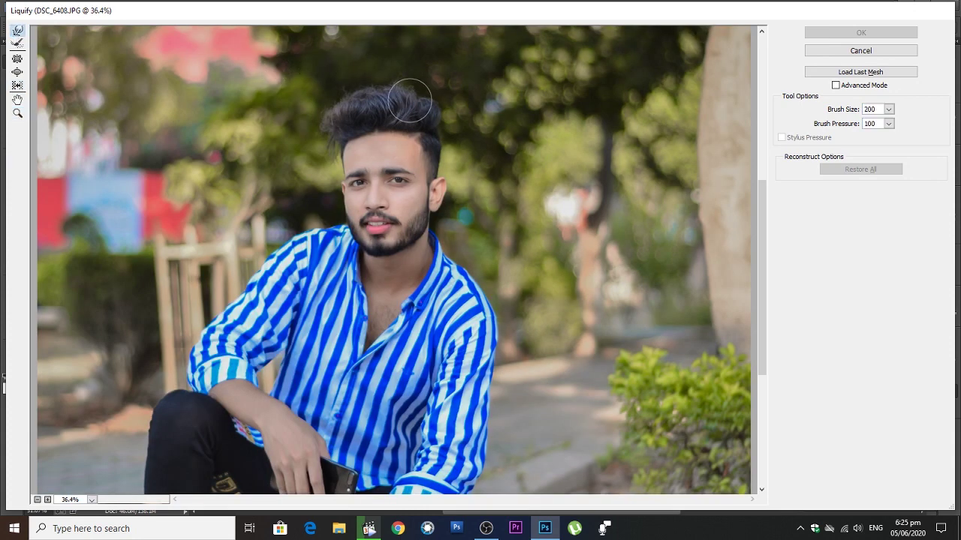
left_click_drag(410, 104, 408, 95)
key("bracketright")
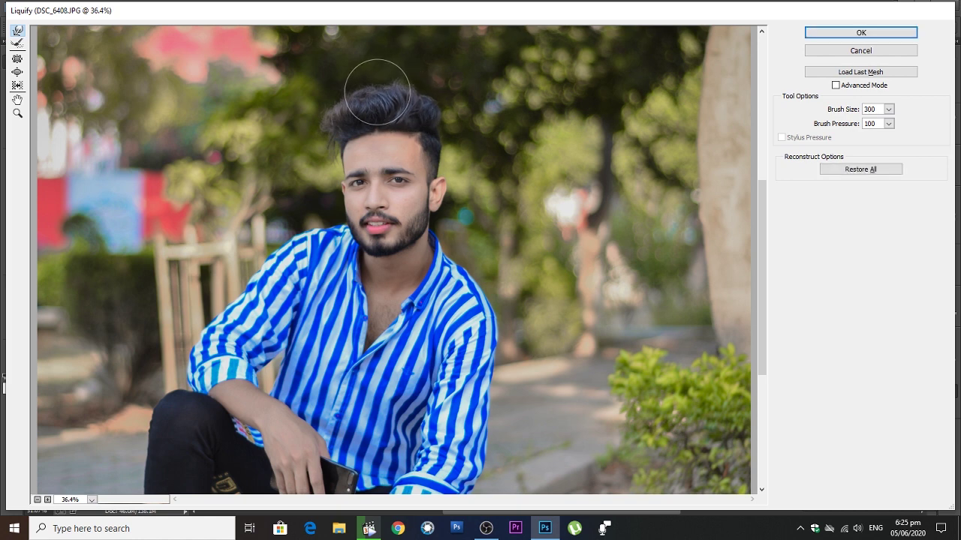
left_click_drag(322, 108, 332, 97)
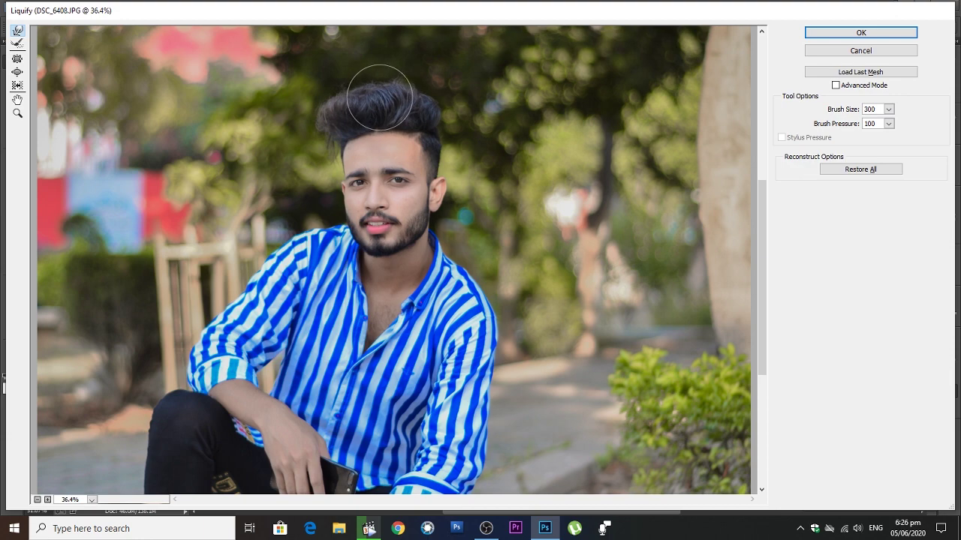
left_click(881, 30)
Step: Merge Background copy and Background copy 2 into a single layer
scroll(601, 145, "down", 2)
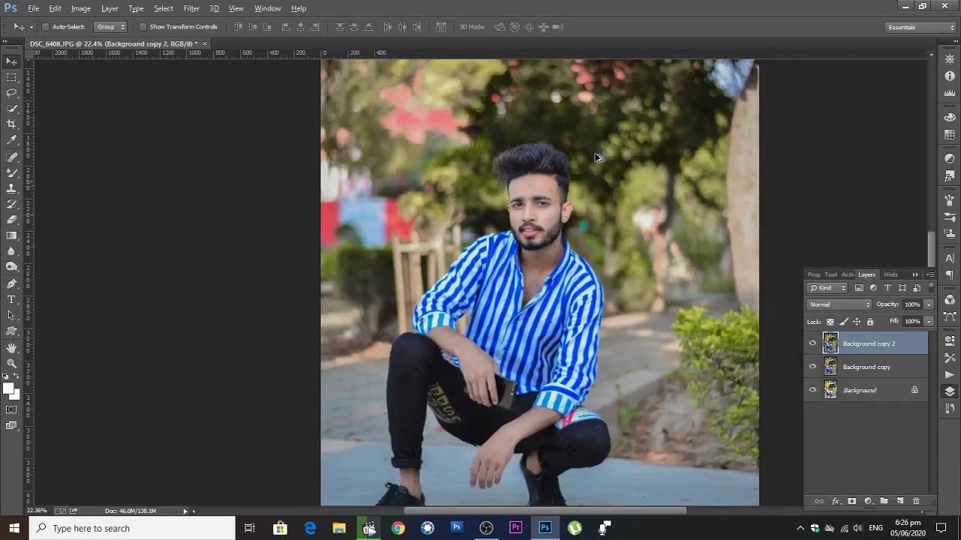
scroll(595, 152, "down", 2)
scroll(580, 172, "up", 3)
scroll(475, 257, "up", 3)
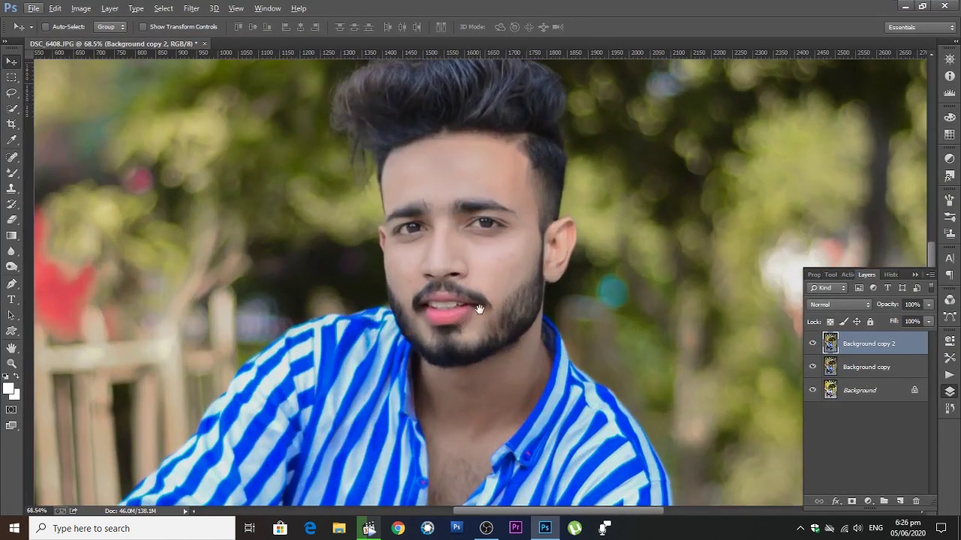
scroll(475, 257, "up", 2)
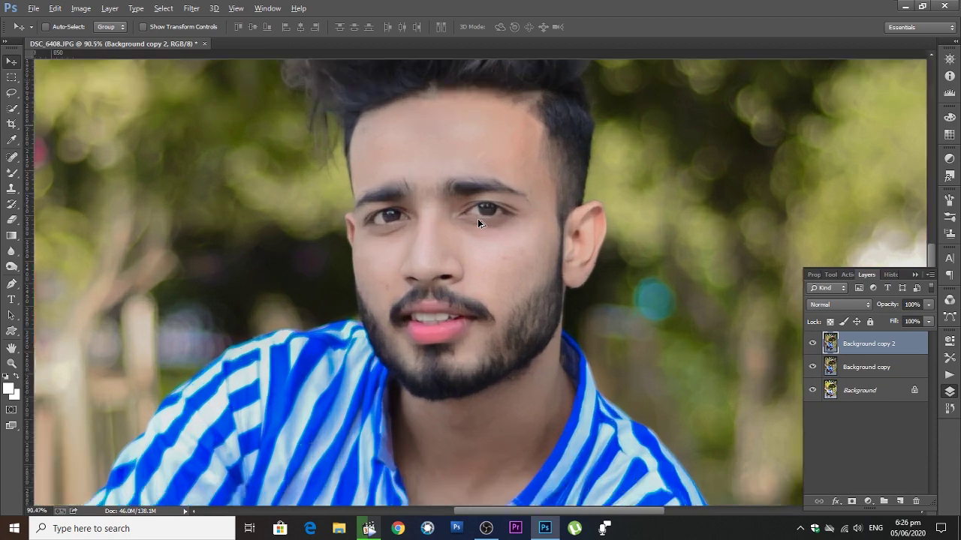
left_click(848, 367, "ctrl")
key("ctrl+e")
Step: Toggle the top layer's visibility to compare the portrait before and after retouching
scroll(558, 246, "down", 3)
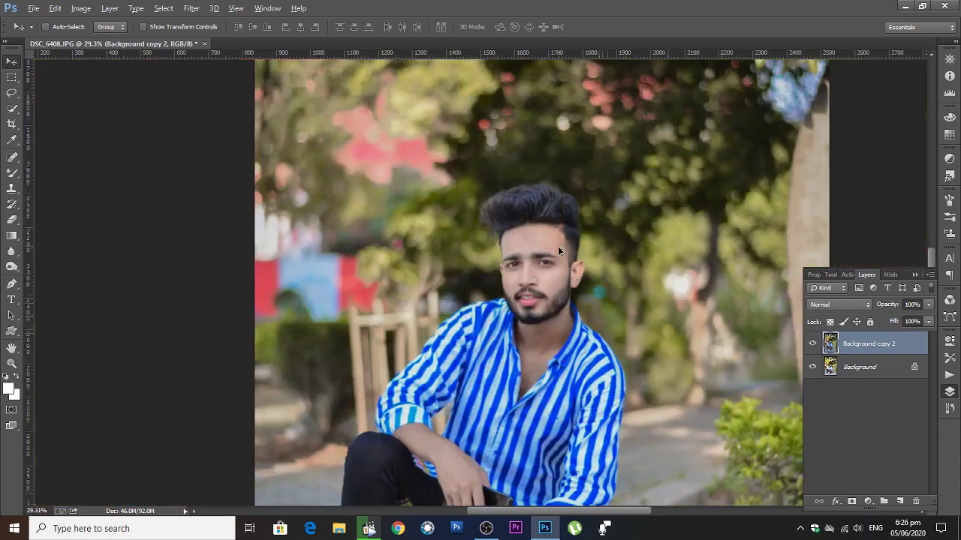
scroll(558, 246, "down", 1)
scroll(557, 246, "down", 1)
left_click(812, 344)
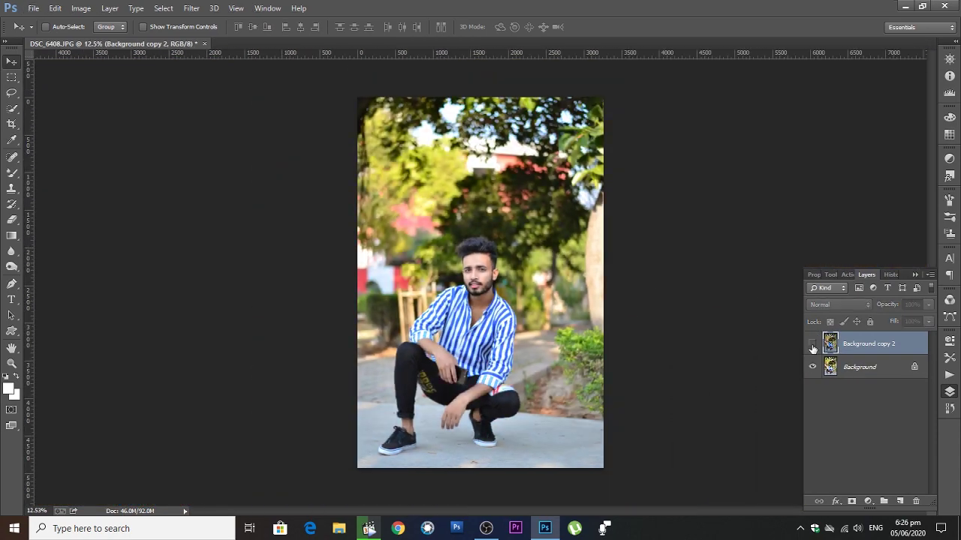
left_click(812, 344)
left_click(812, 344)
scroll(526, 282, "up", 2)
scroll(525, 281, "up", 1)
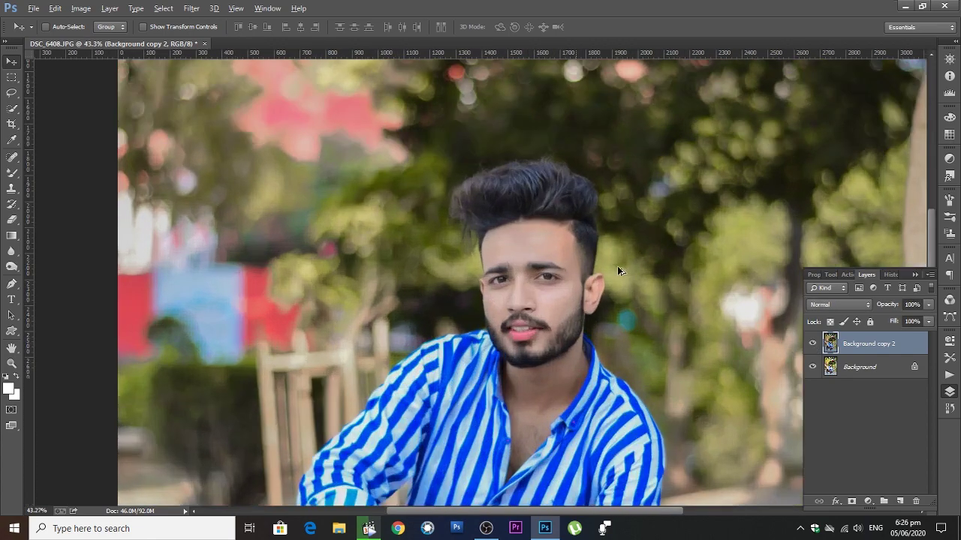
scroll(529, 284, "up", 1)
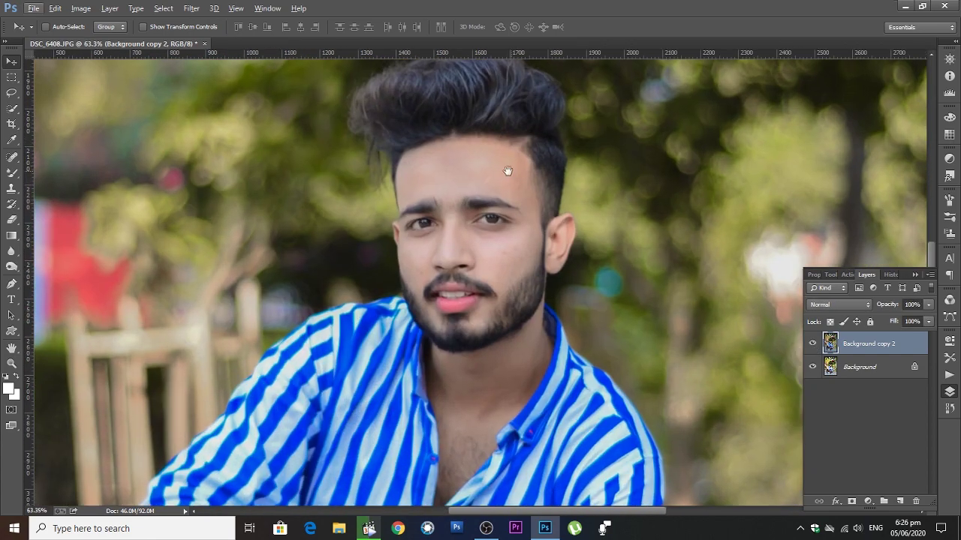
scroll(470, 153, "up", 1)
Step: Copy the circle image into the portrait and shrink it to about a quarter size
key("ctrl+Tab")
key("ctrl+a")
key("ctrl+c")
key("ctrl+Tab")
key("ctrl+v")
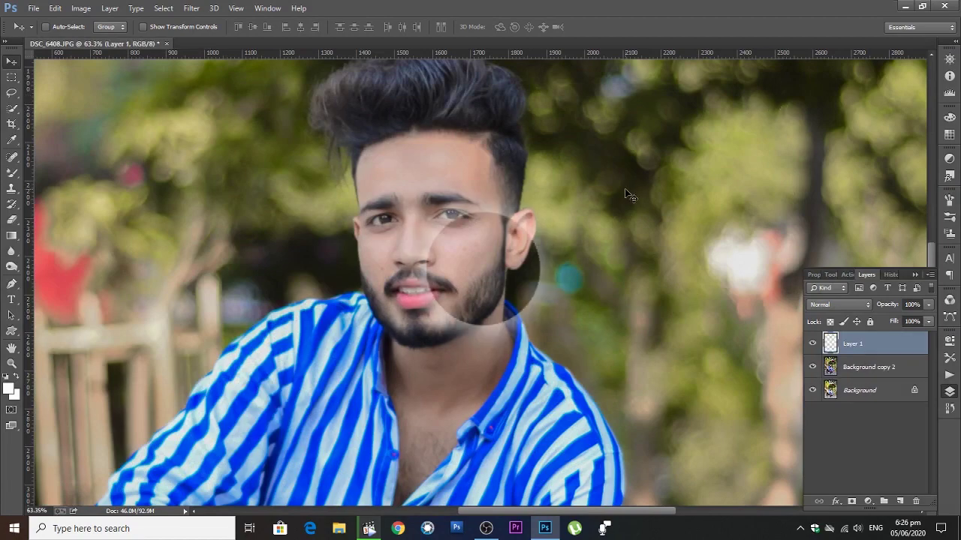
key("ctrl+t")
left_click_drag(643, 150, 521, 263)
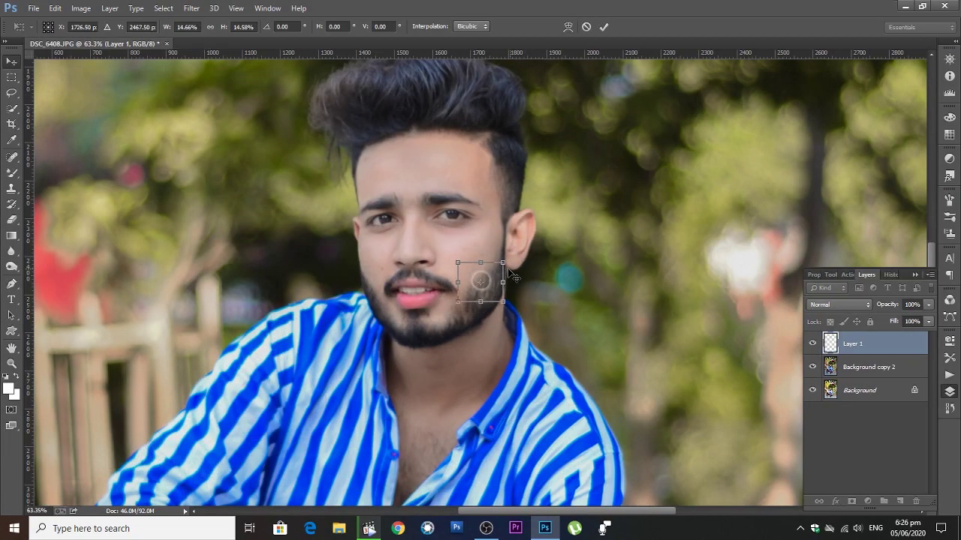
key("Return")
Step: Position and fit the ring-shaped catchlight over each of the man's eyes
scroll(474, 304, "up", 2)
scroll(474, 307, "up", 7)
mouse_move(474, 308)
left_mouse_down()
mouse_move(398, 144)
mouse_move(434, 139)
mouse_move(428, 149)
left_mouse_up()
key("ctrl+t")
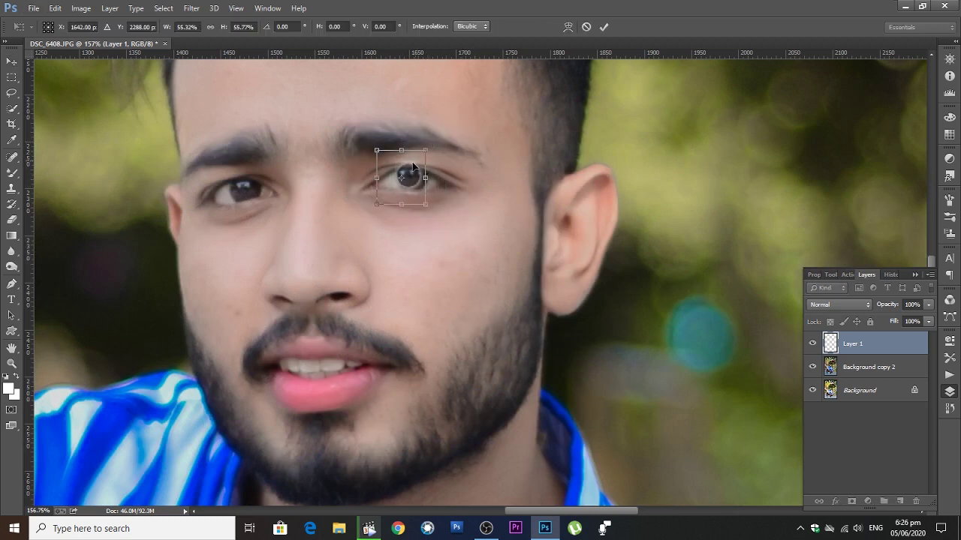
key("Return")
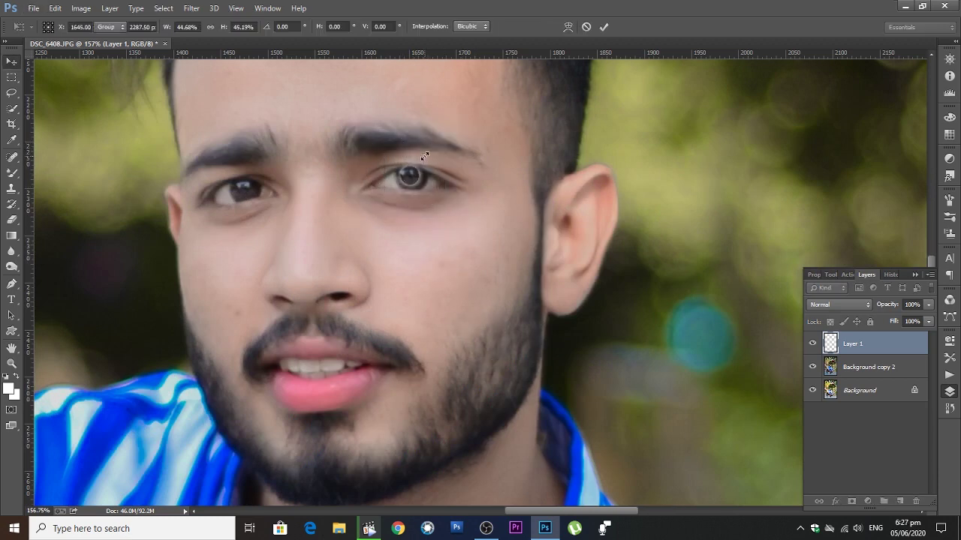
scroll(414, 177, "up", 3)
scroll(422, 203, "up", 2)
mouse_move(424, 209)
left_mouse_down()
mouse_move(475, 195)
mouse_move(199, 204)
left_mouse_up()
Step: Merge the two eye-circle layers and erase stray ring edges with a smaller eraser
left_click(866, 363, "shift")
key("ctrl+e")
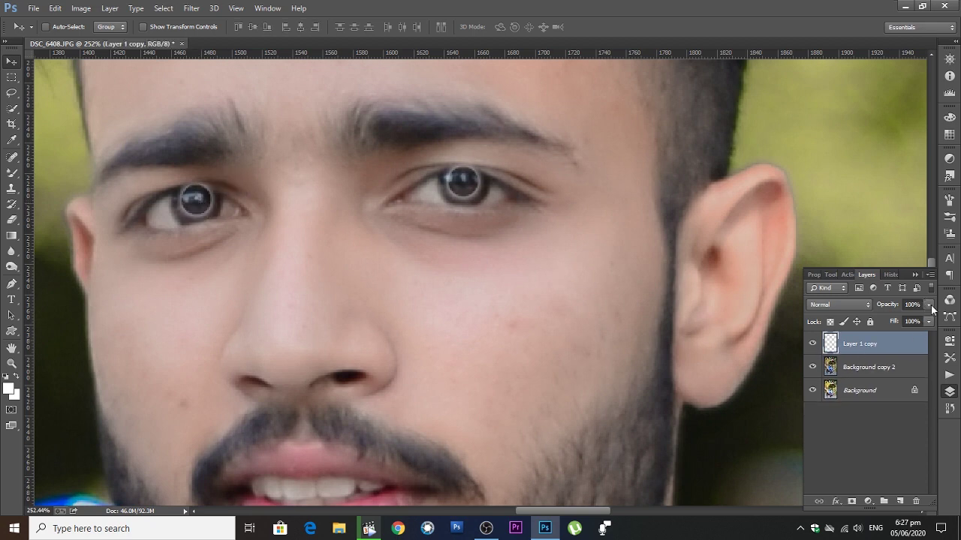
left_click(11, 220)
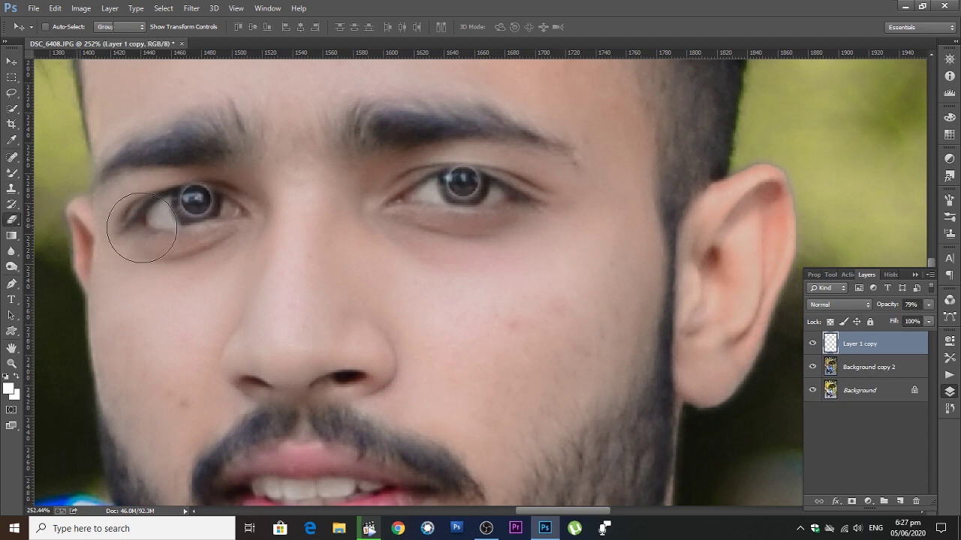
key("bracketleft")
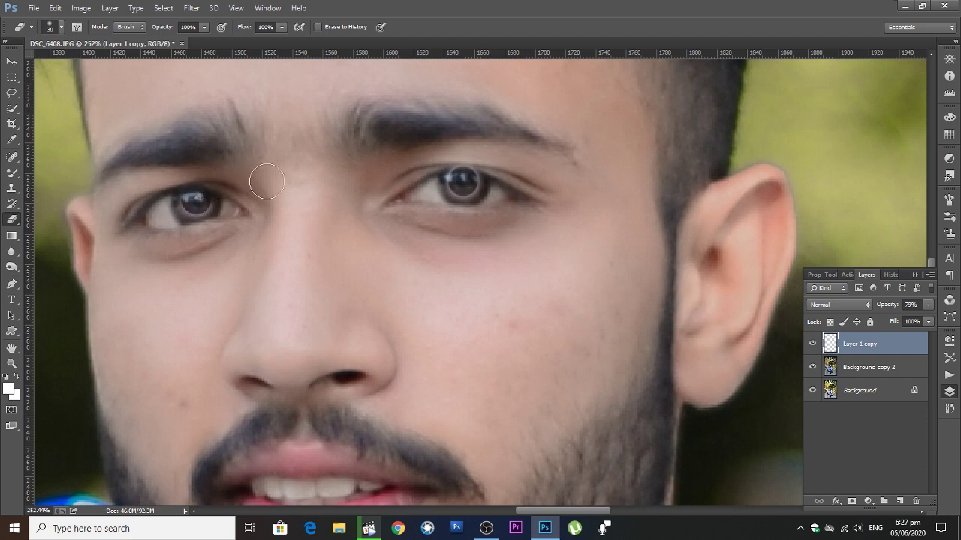
scroll(435, 163, "down", 2)
scroll(440, 145, "down", 2)
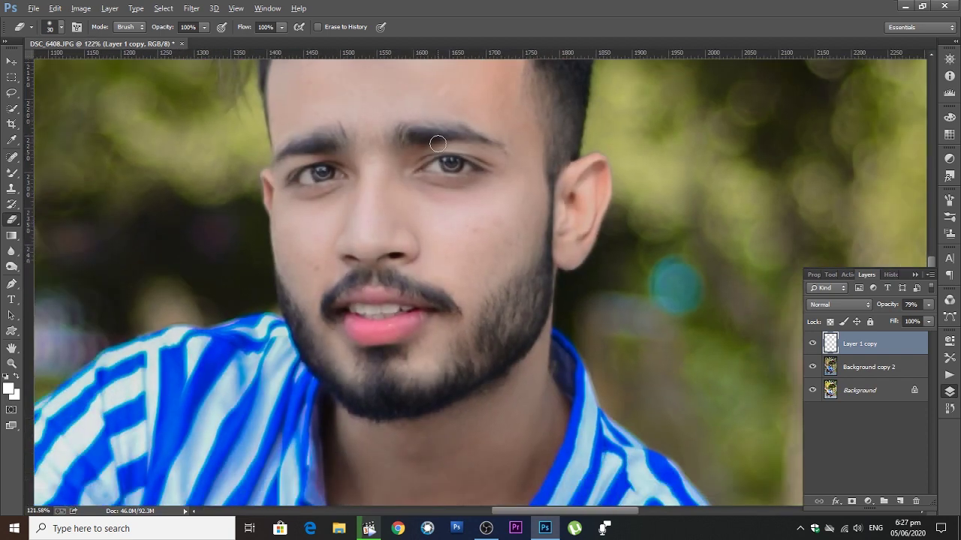
scroll(450, 203, "down", 2)
scroll(393, 240, "down", 1)
scroll(401, 249, "up", 1)
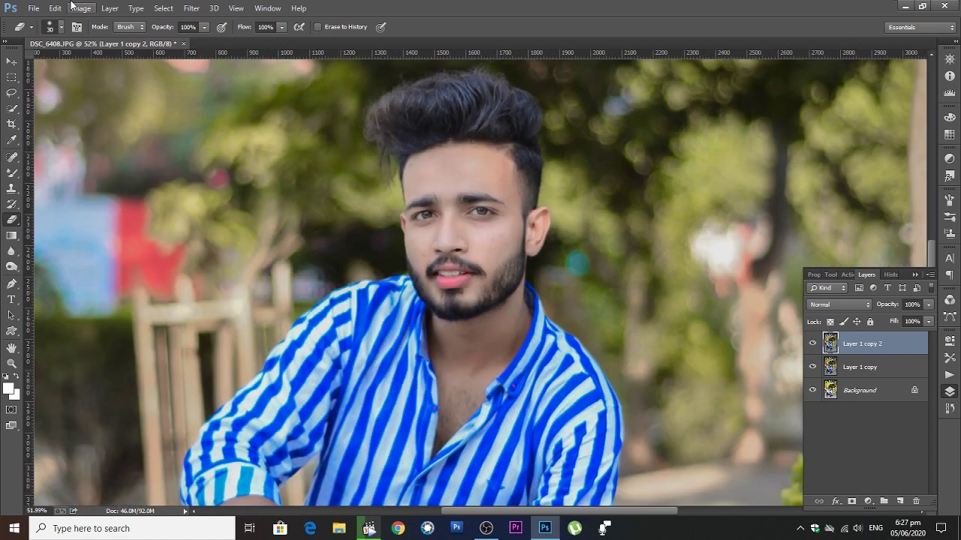
Step: Deepen the blacks with Selective Color, setting the Blacks range's Black to +8
left_click(81, 9)
mouse_move(99, 38)
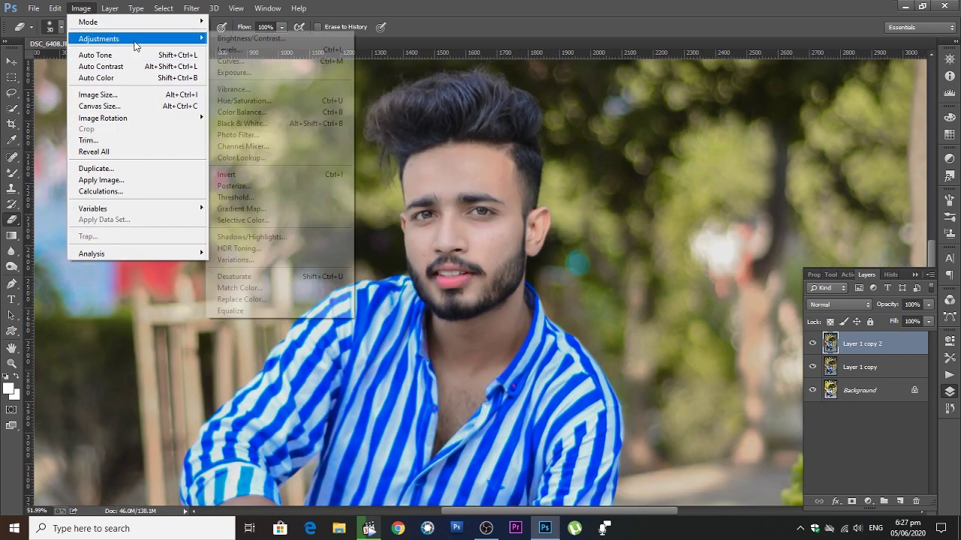
left_click(273, 220)
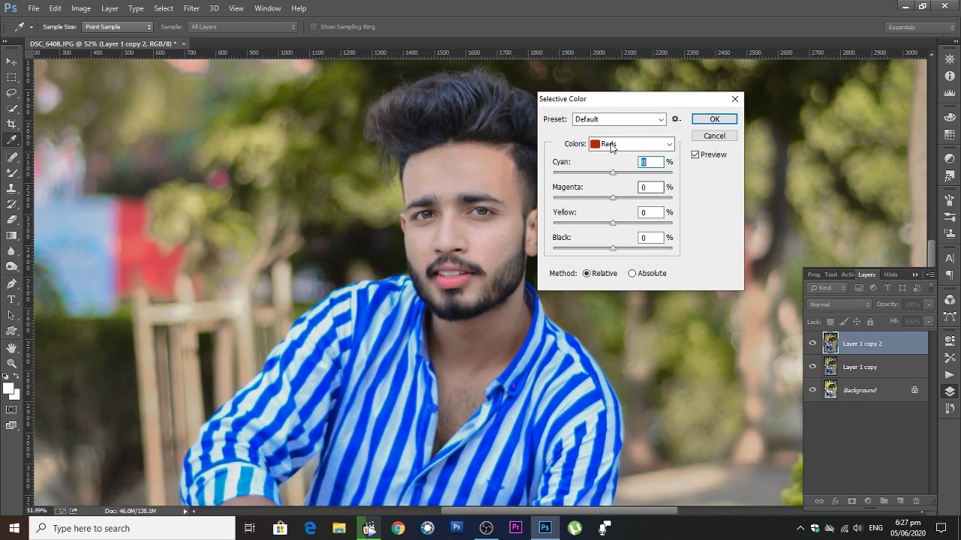
left_click(630, 144)
left_click(631, 250)
left_click(619, 249)
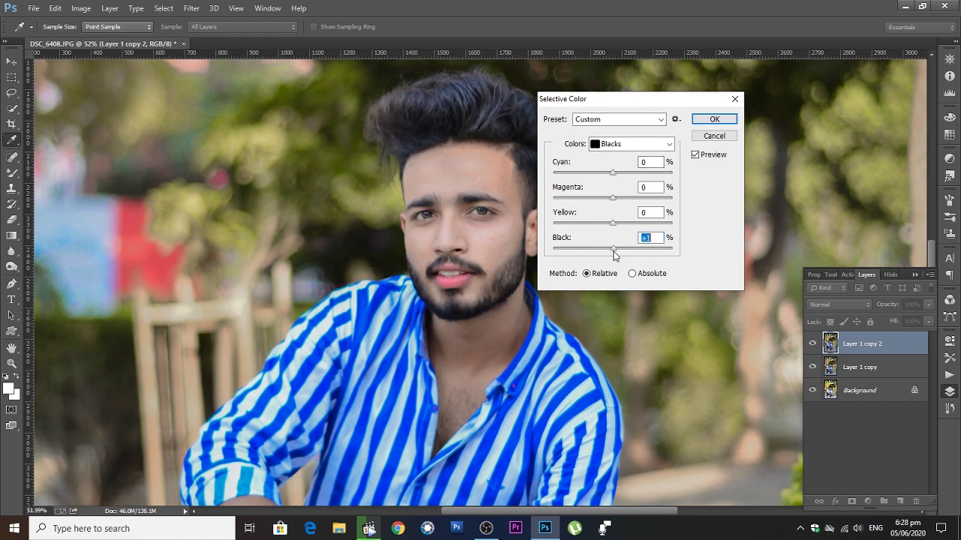
left_click(714, 136)
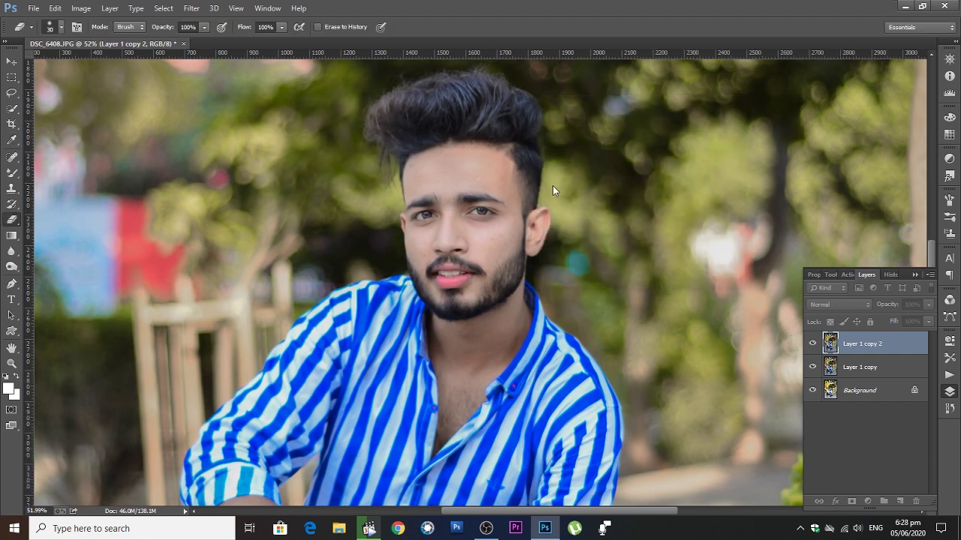
Step: Merge Layer 1 copy with the top retouched layer into Layer 1 copy 2
key("e")
scroll(552, 185, "down", 5)
scroll(515, 275, "up", 1)
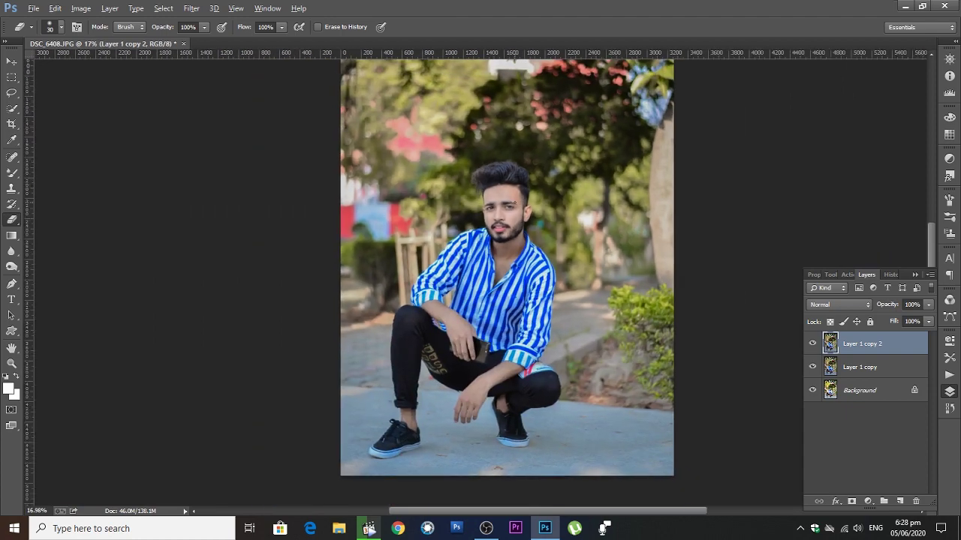
scroll(515, 276, "down", 1)
scroll(514, 275, "up", 3)
scroll(515, 276, "up", 1)
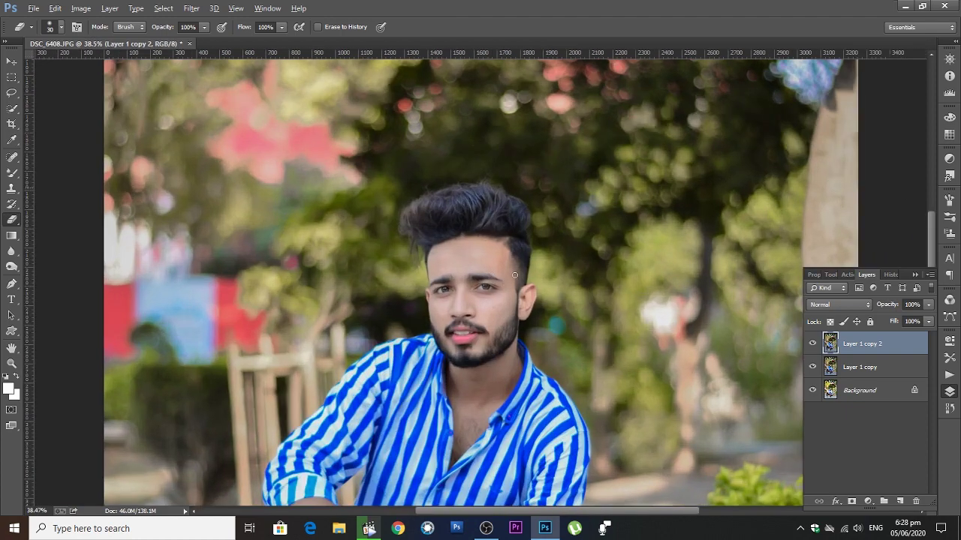
left_click(863, 367, "ctrl")
key("ctrl+e")
scroll(608, 276, "down", 1)
scroll(607, 276, "down", 2)
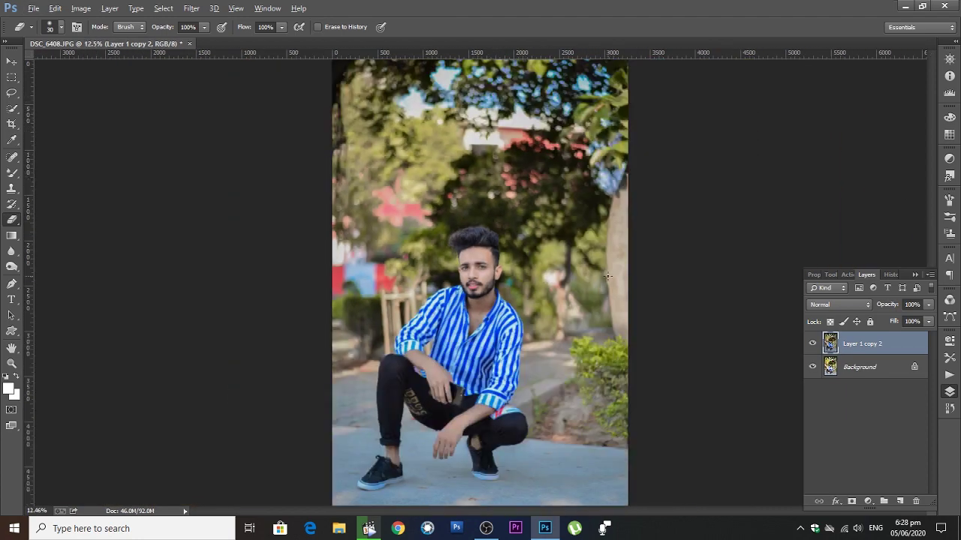
scroll(607, 276, "down", 1)
scroll(607, 277, "down", 1)
scroll(607, 276, "up", 1)
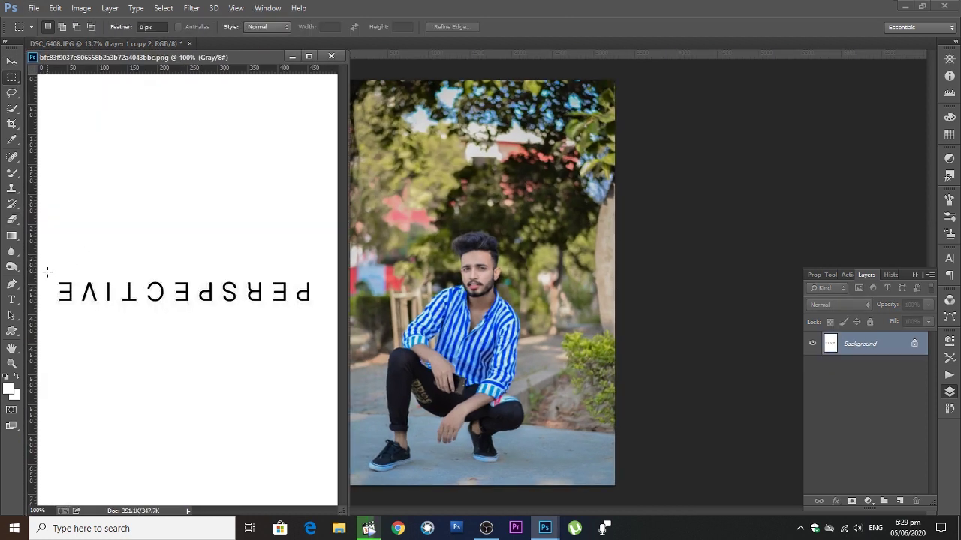
Step: Move the PERSPECTIVE text into the portrait, enlarged and rotated 180°, near the top
left_click_drag(47, 272, 320, 313)
left_click(12, 63)
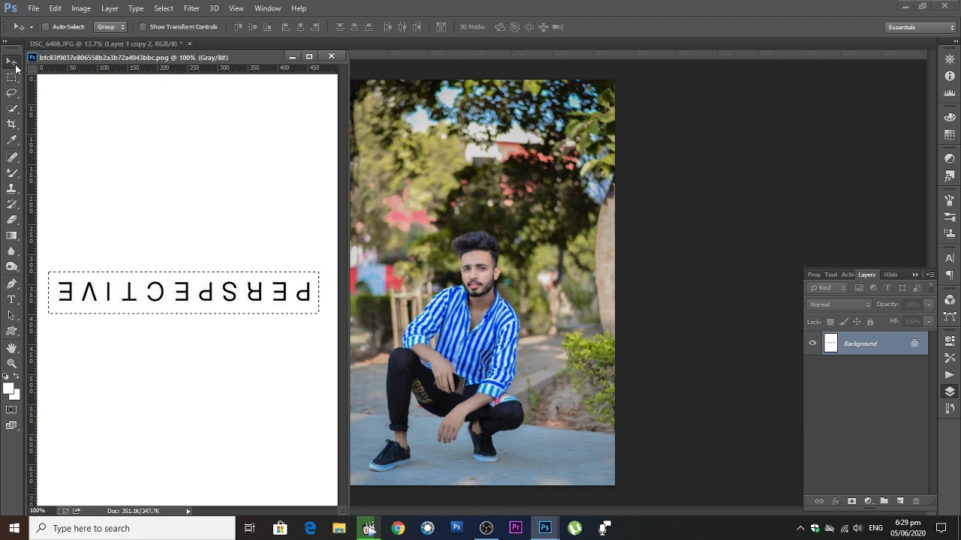
mouse_move(147, 297)
left_mouse_down()
mouse_move(458, 135)
mouse_move(537, 81)
left_mouse_up()
key("ctrl+t")
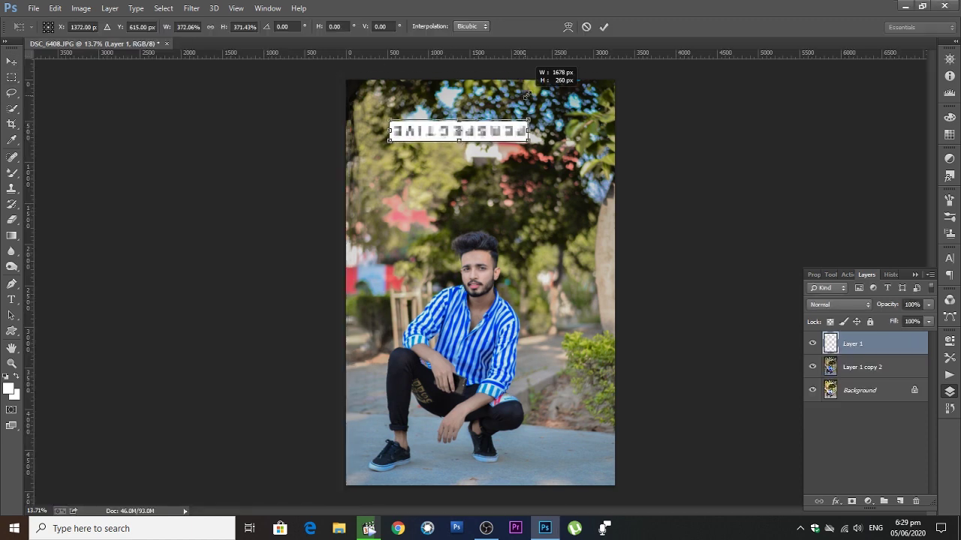
key("Return")
left_click_drag(507, 130, 530, 125)
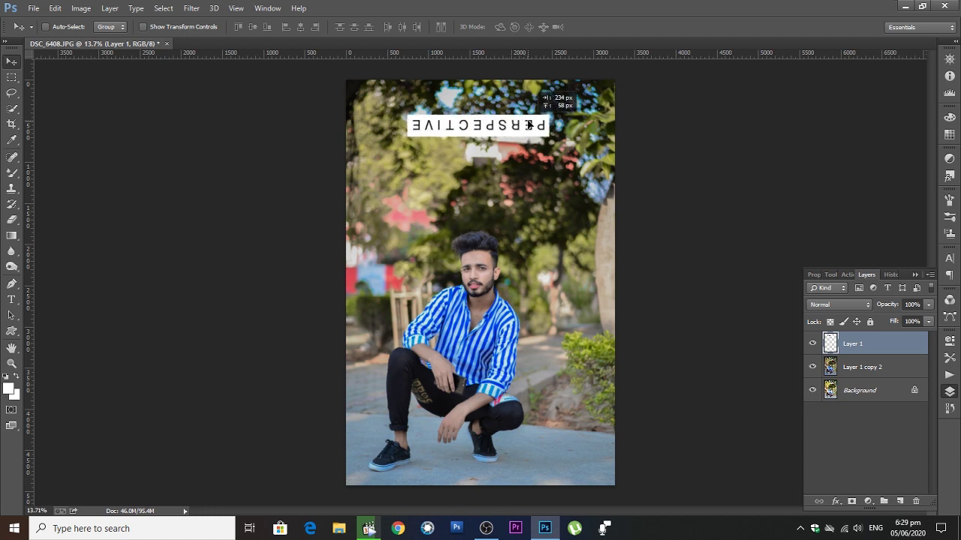
Step: Set the text layer to Screen blend mode and nudge it slightly upward
left_click(863, 305)
left_click(852, 101)
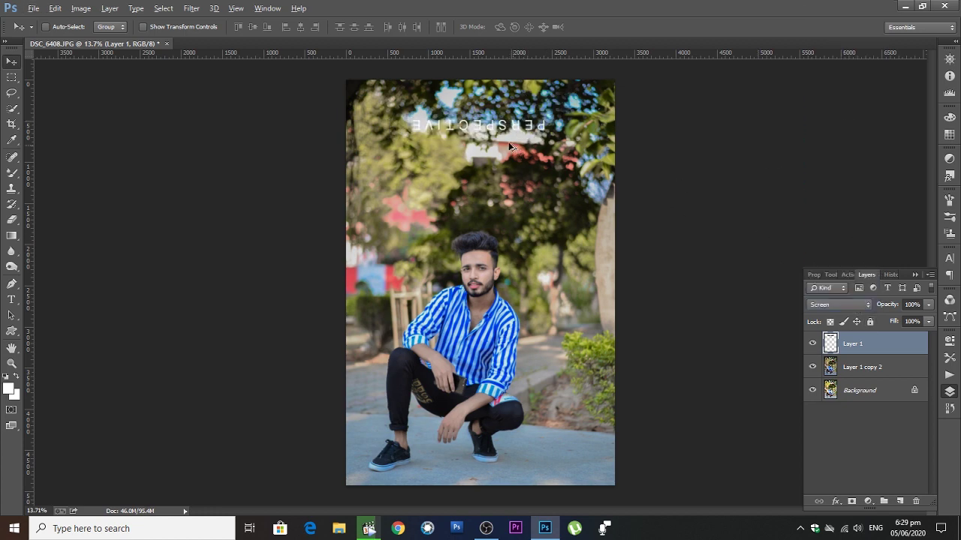
scroll(509, 146, "up", 2)
scroll(502, 172, "up", 1)
scroll(494, 234, "up", 2)
scroll(484, 212, "up", 1)
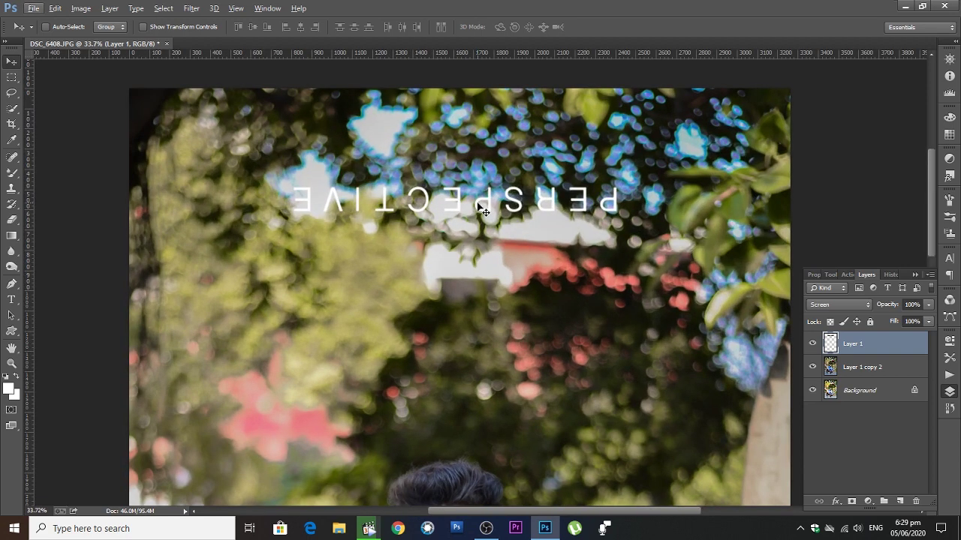
left_click_drag(484, 213, 480, 195)
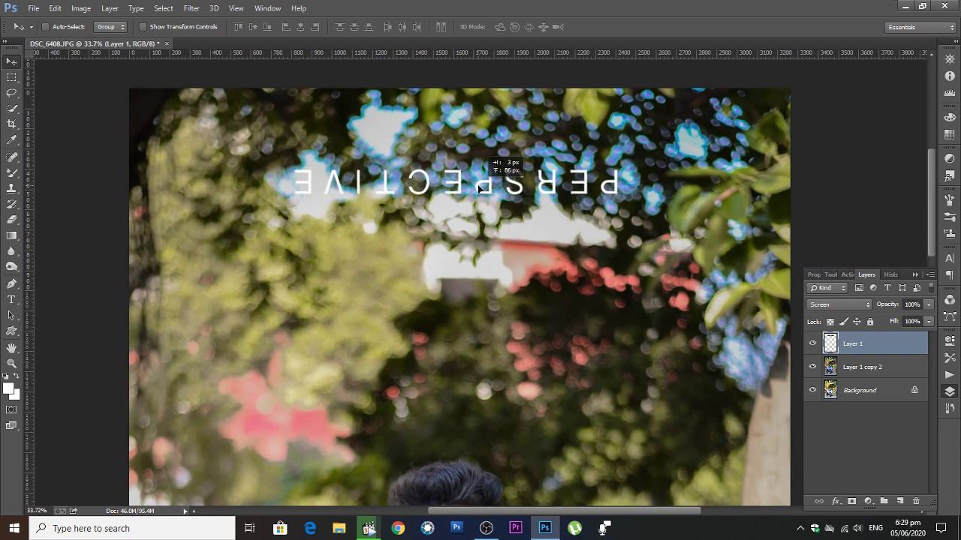
Step: Add a new layer beneath the PERSPECTIVE text and marquee a strip covering the text
left_click(900, 502)
left_click_drag(875, 343, 863, 368)
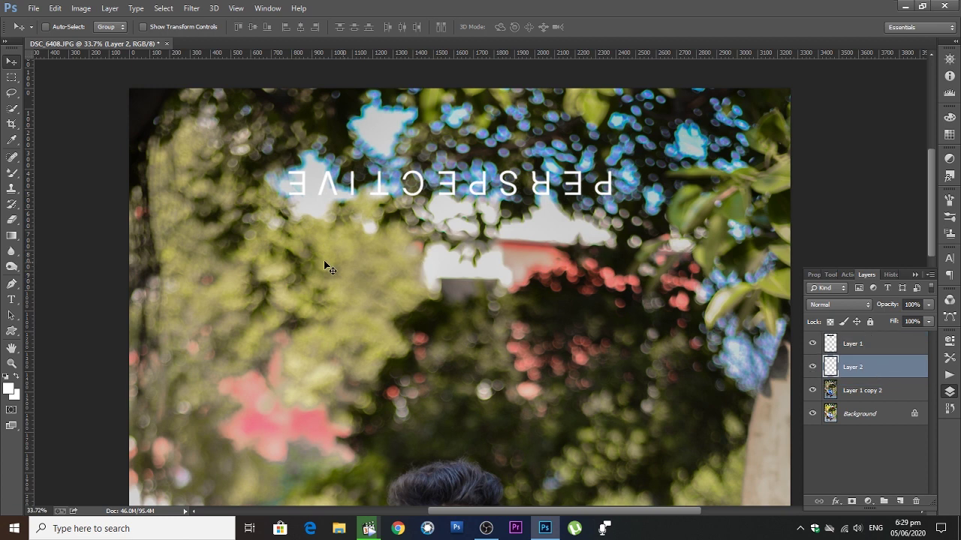
left_click(12, 78)
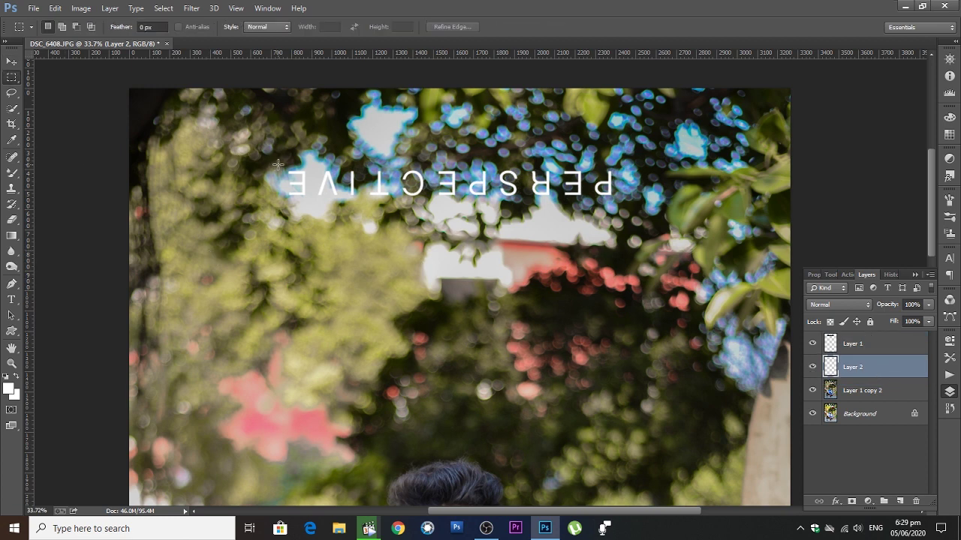
left_click_drag(278, 165, 617, 201)
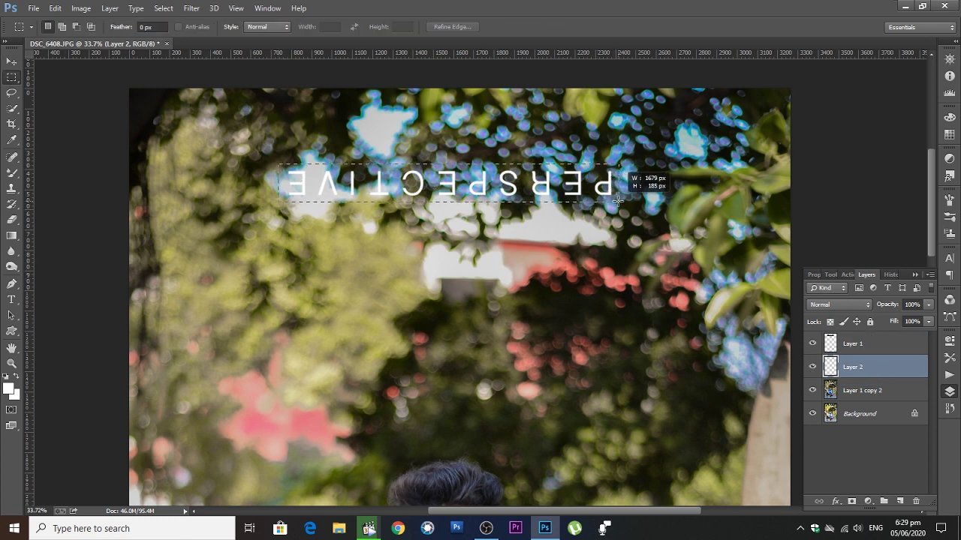
Step: Fill the selected strip with orange on the new layer and deselect
left_click(9, 388)
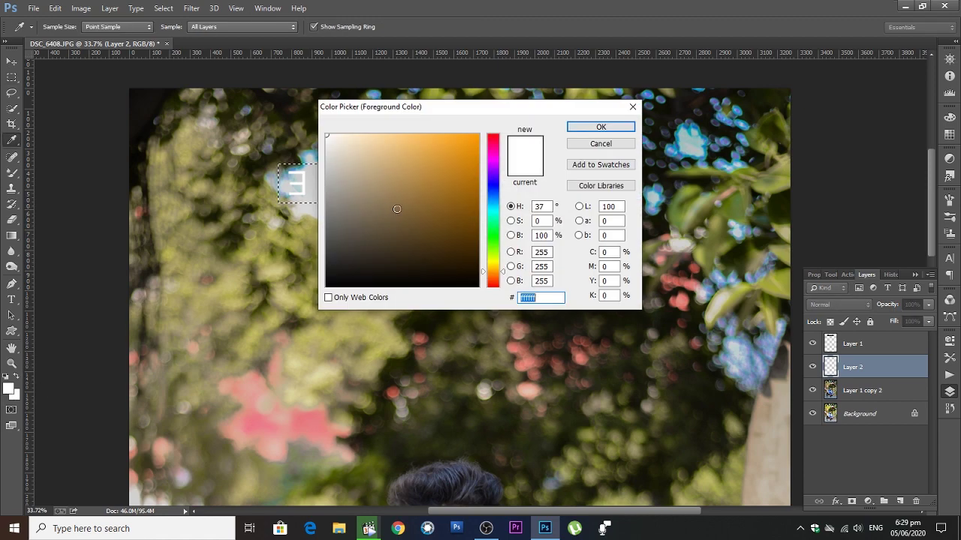
key("ctrl+v")
left_click(601, 126)
key("alt+BackSpace")
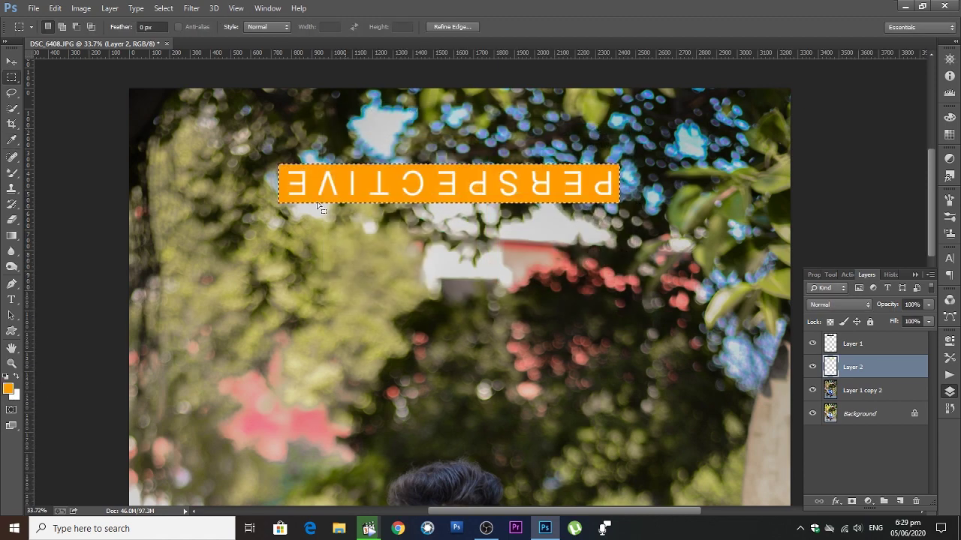
key("v")
key("ctrl+d")
Step: Select the PERSPECTIVE text, orange bar and retouched photo layers together
scroll(364, 208, "down", 1)
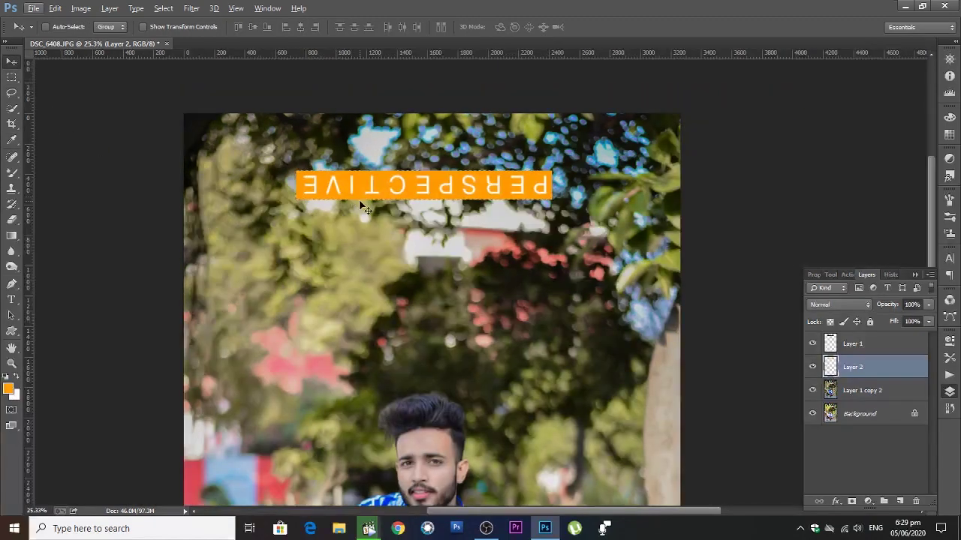
scroll(421, 200, "down", 2)
scroll(532, 210, "down", 1)
scroll(751, 248, "down", 1)
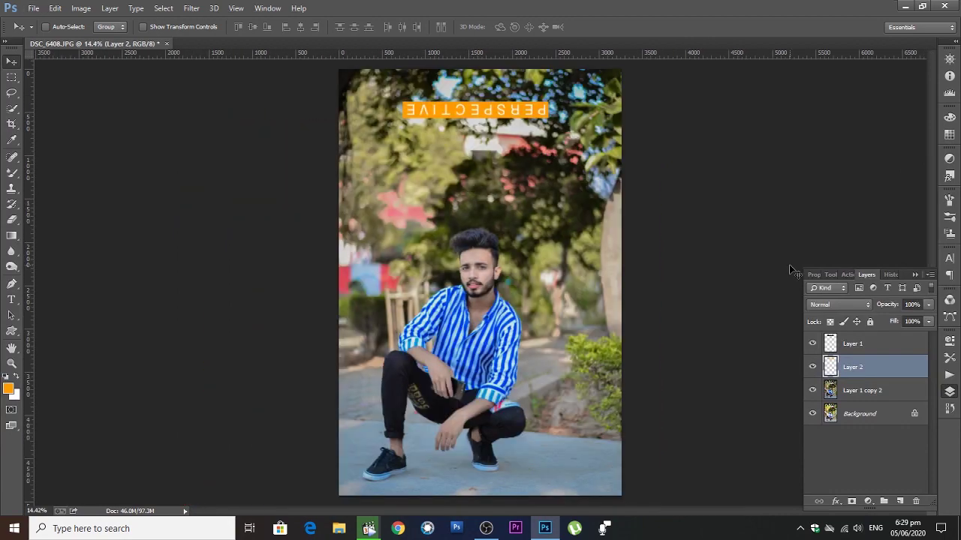
left_click(927, 305)
left_click(904, 345)
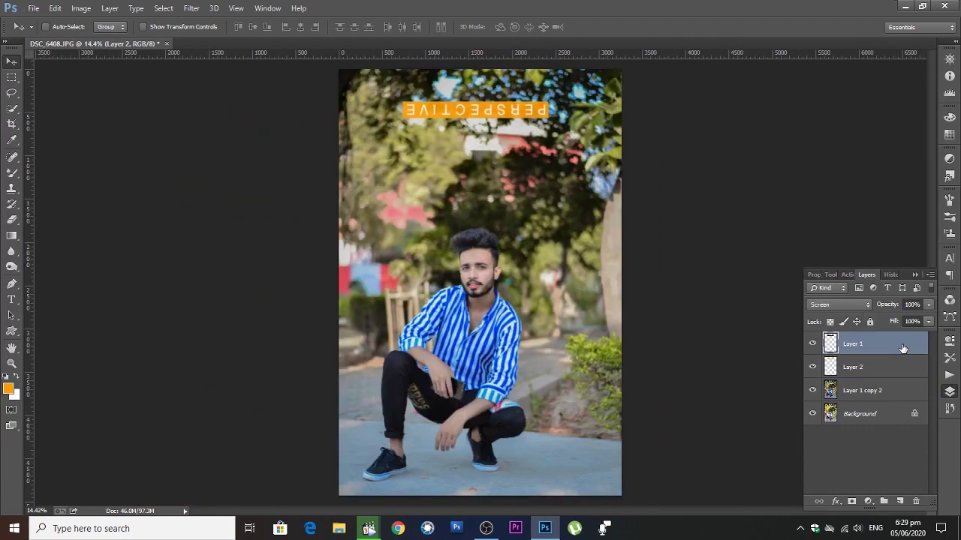
double_click(903, 345)
left_click(761, 114)
key("alt")
left_click(856, 366, "shift")
left_click(870, 392, "shift")
Step: Merge the three selected layers and bring the man's shoes and pavement into view
key("ctrl+e")
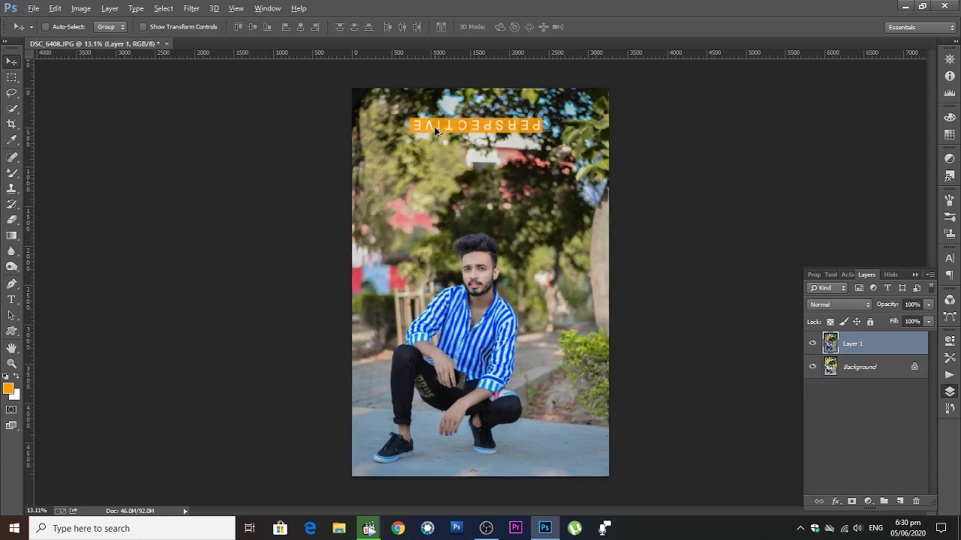
scroll(437, 140, "down", 3)
scroll(514, 366, "up", 3)
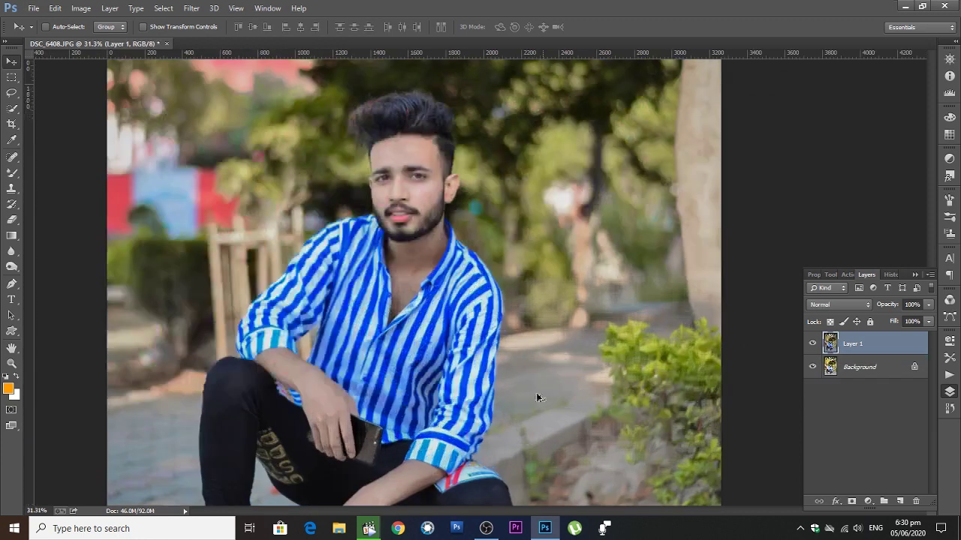
scroll(536, 392, "up", 2)
left_click_drag(387, 298, 386, 247)
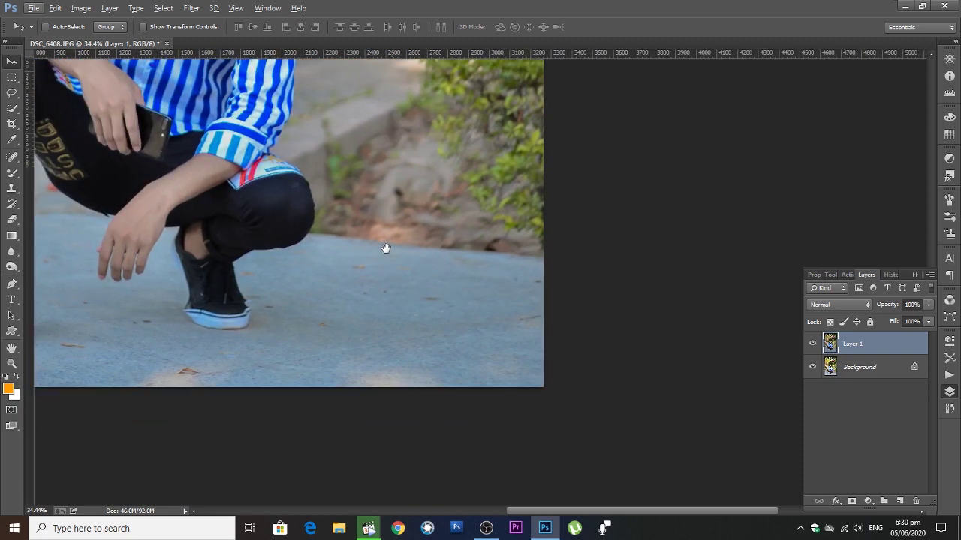
Step: Add a white Shopping Script signature of the subject's name on the pavement right of the shoes
left_click(128, 27)
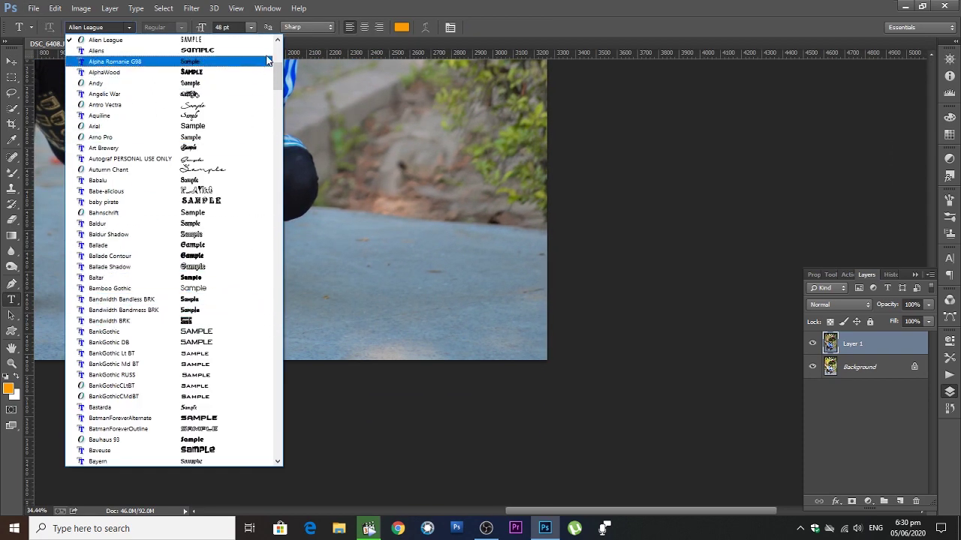
left_click(97, 180)
left_click(128, 27)
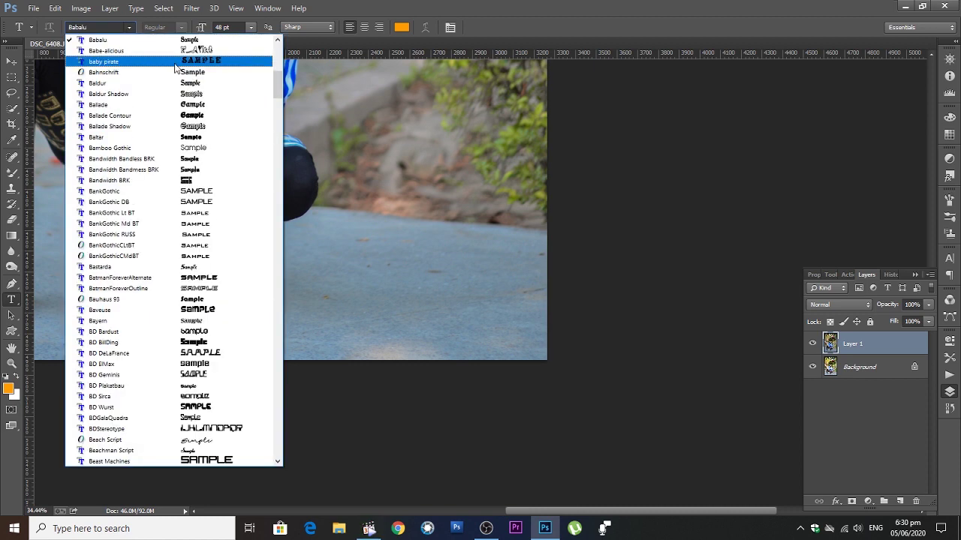
left_click(112, 337)
left_click(401, 27)
left_click(463, 275)
left_click_drag(469, 289, 326, 134)
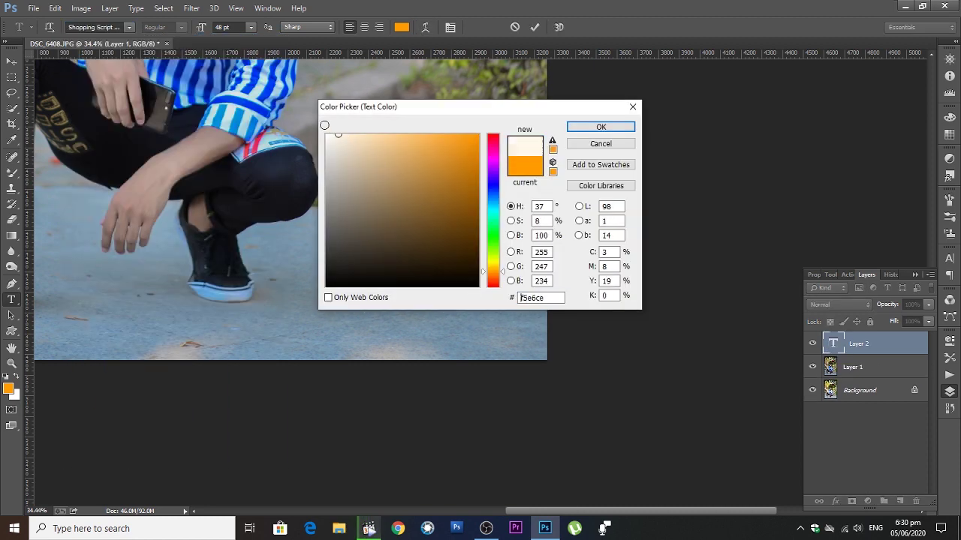
left_click(601, 127)
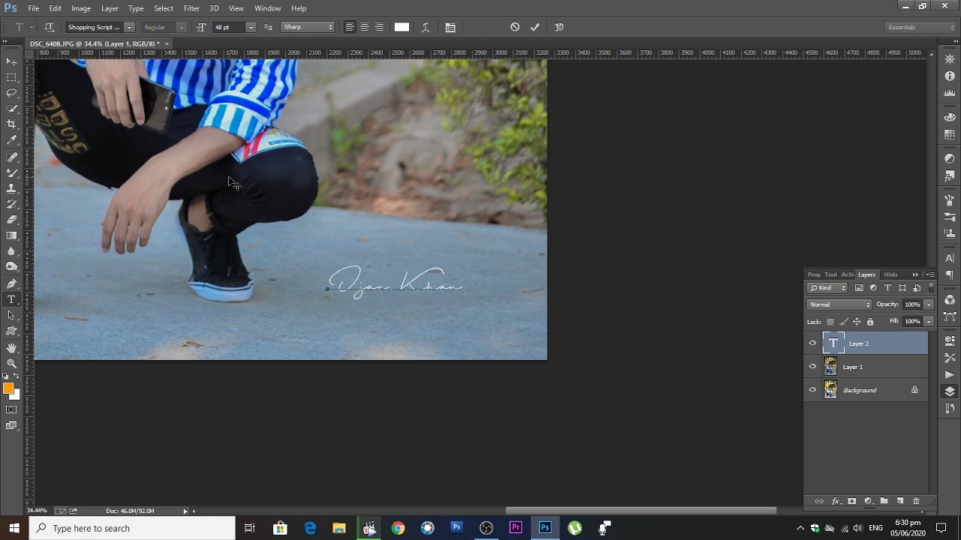
Step: Commit the signature and rotate it about -17° with Free Transform
left_click(12, 61)
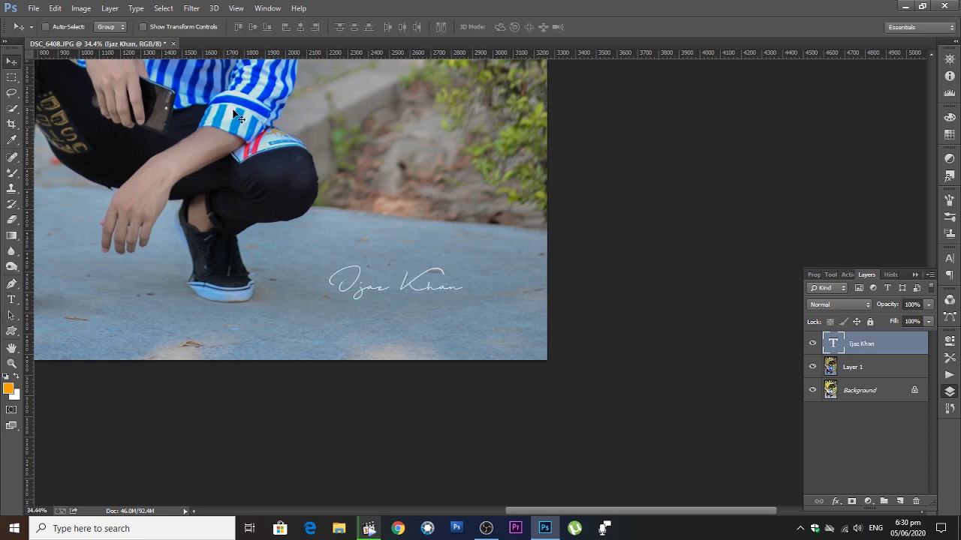
key("ctrl+t")
mouse_move(479, 245)
left_mouse_down()
mouse_move(455, 231)
mouse_move(484, 275)
left_mouse_up()
key("Return")
Step: Merge the signature text into Layer 1, then hide that merged layer to reveal the original photo
scroll(483, 276, "down", 2)
scroll(483, 277, "down", 3)
scroll(487, 277, "down", 1)
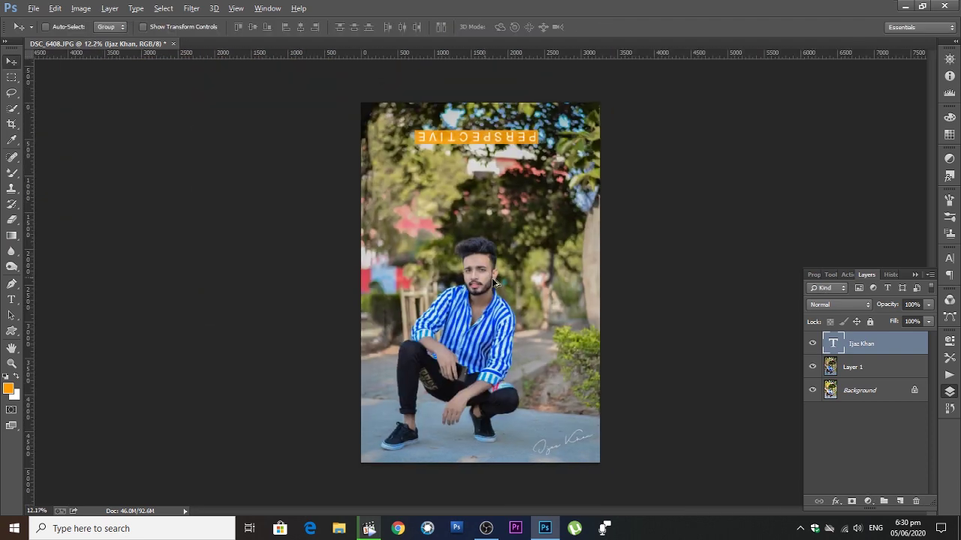
left_click(892, 367, "shift")
key("ctrl+e")
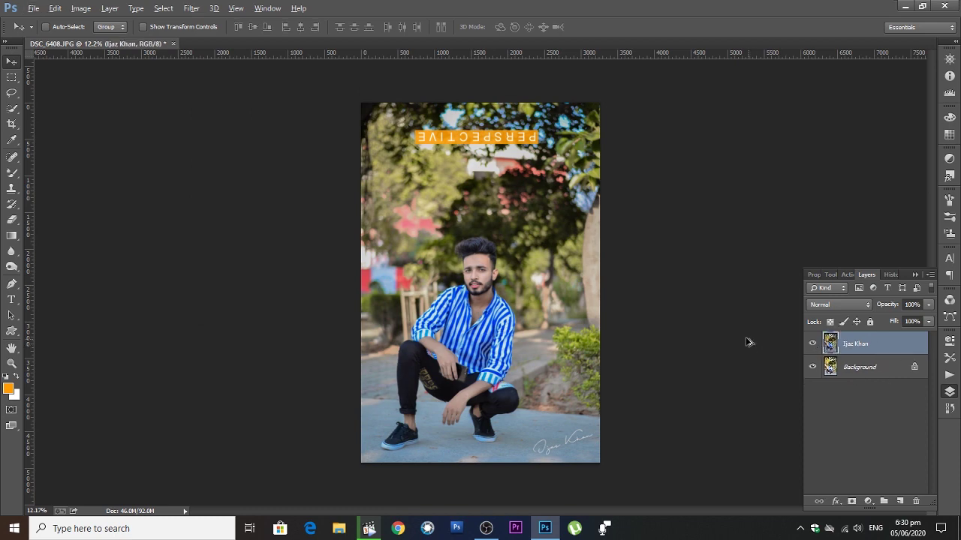
scroll(652, 340, "up", 1)
left_click(812, 343)
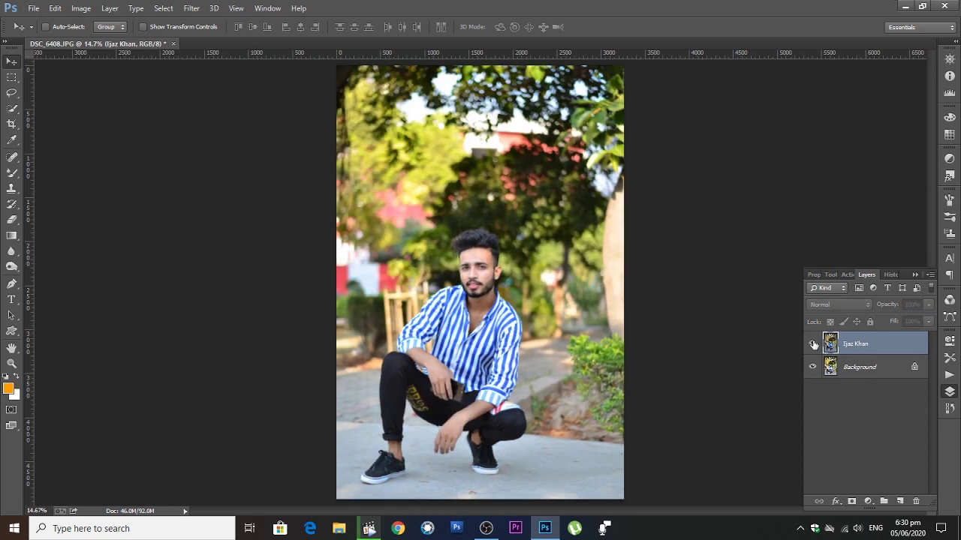